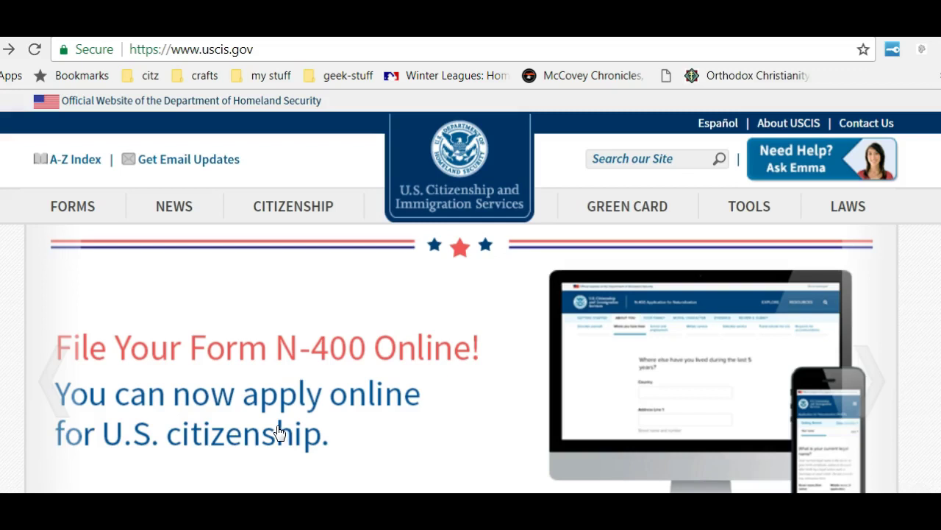
# Step: Open the N-400 page from the 'File Your Form N-400 Online!' banner on uscis.gov
pyautogui.click(279, 432)
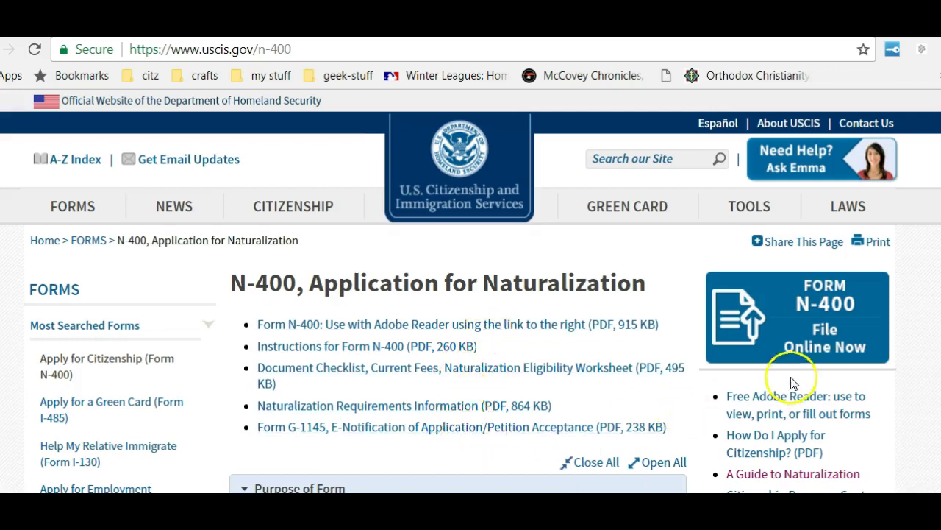
# Step: Choose 'File Online Now' for Form N-400 to reach the USCIS account sign-in page
pyautogui.click(815, 346)
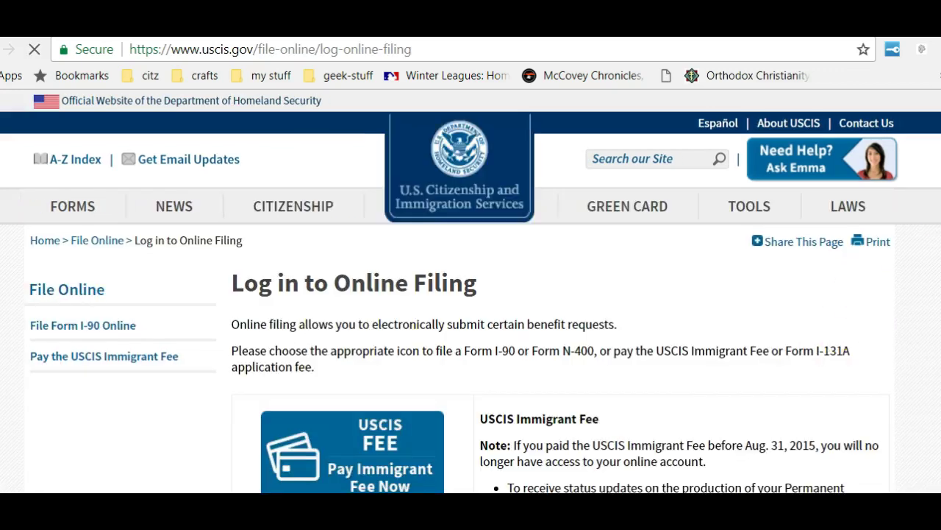
pyautogui.scroll(-2, 471, 294)
pyautogui.scroll(-7, 883, 272)
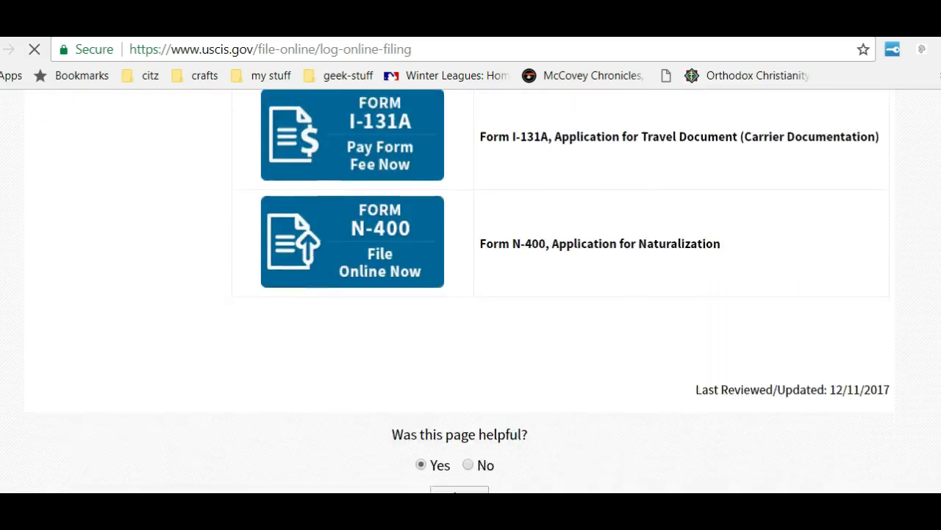
pyautogui.scroll(2, 884, 272)
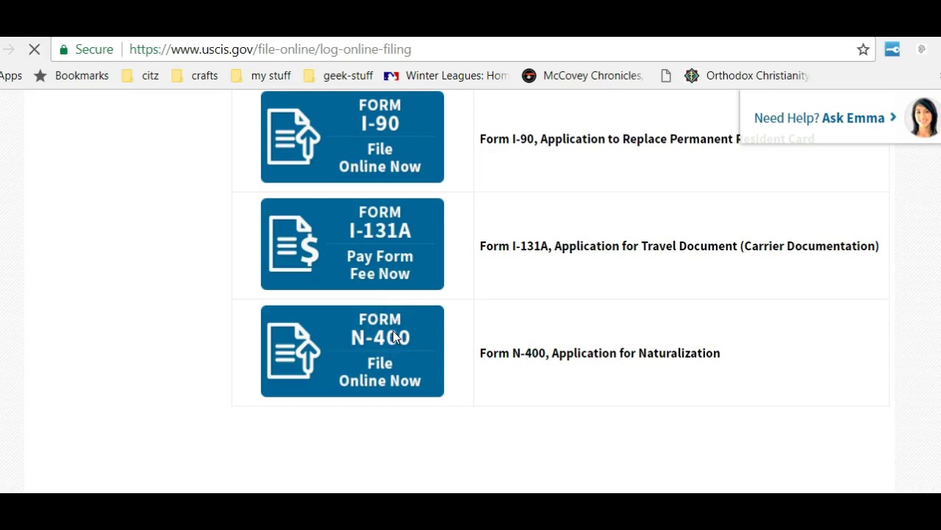
pyautogui.click(388, 355)
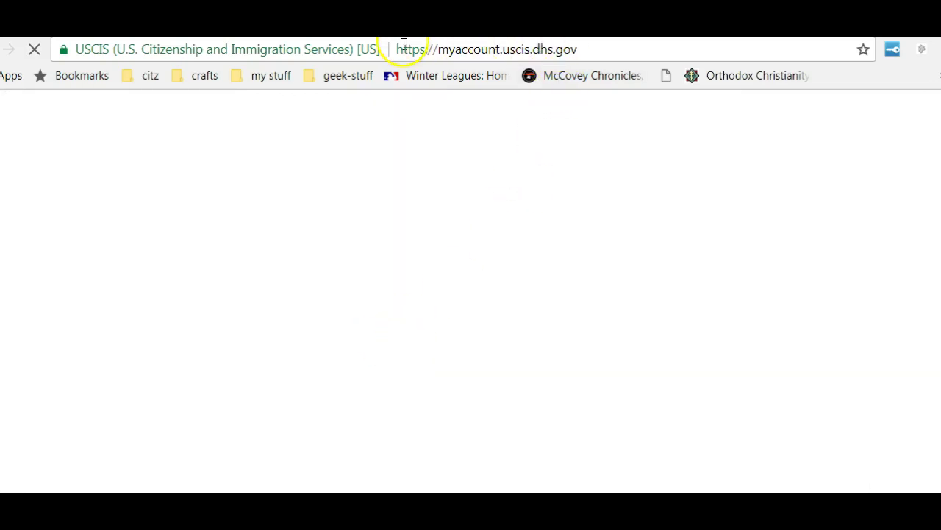
pyautogui.moveTo(398, 49); pyautogui.dragTo(419, 49)
pyautogui.moveTo(541, 48); pyautogui.dragTo(602, 48)
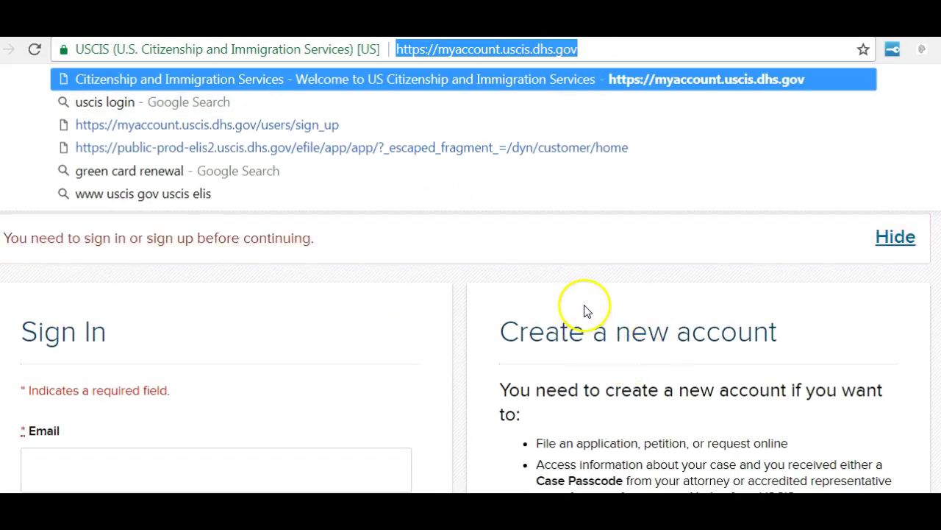
# Step: Start creating a new USCIS account from the myaccount sign-in page
pyautogui.click(585, 310)
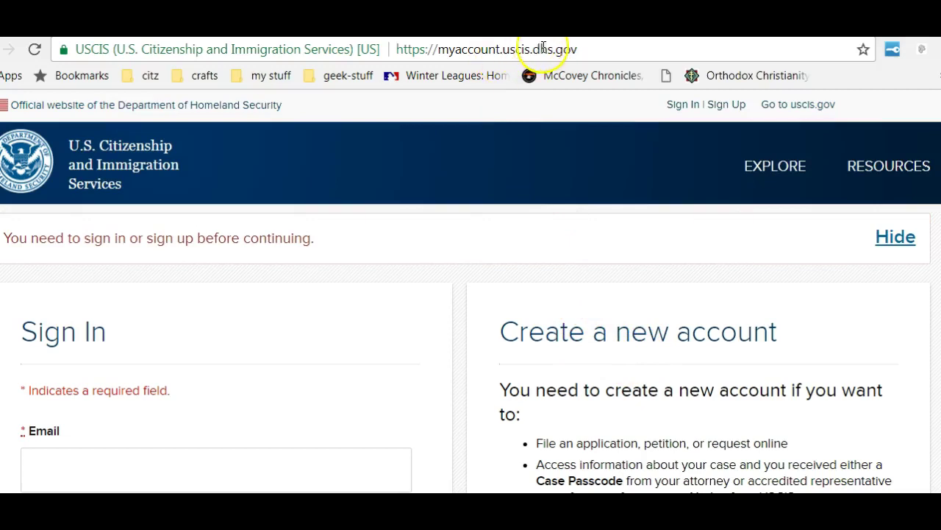
pyautogui.scroll(-1, 471, 296)
pyautogui.scroll(-1, 470, 294)
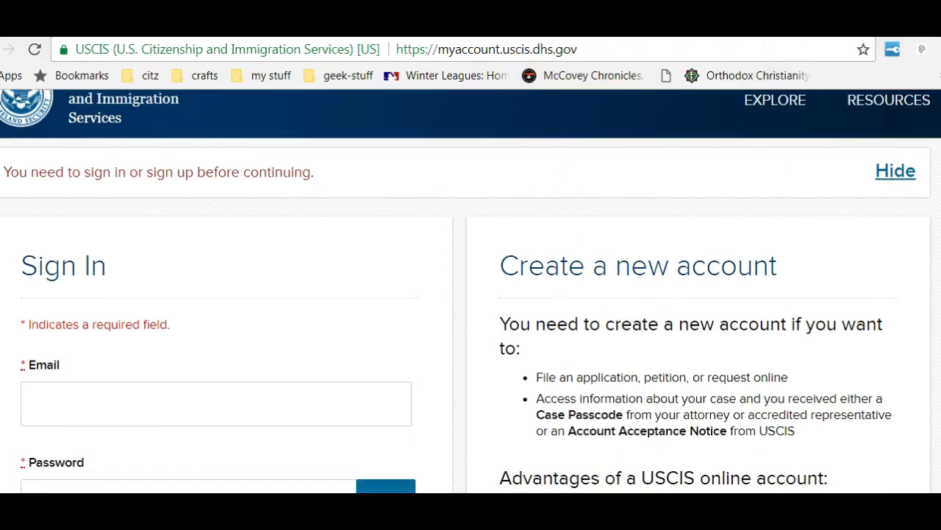
pyautogui.scroll(-2, 470, 294)
pyautogui.scroll(-1, 470, 294)
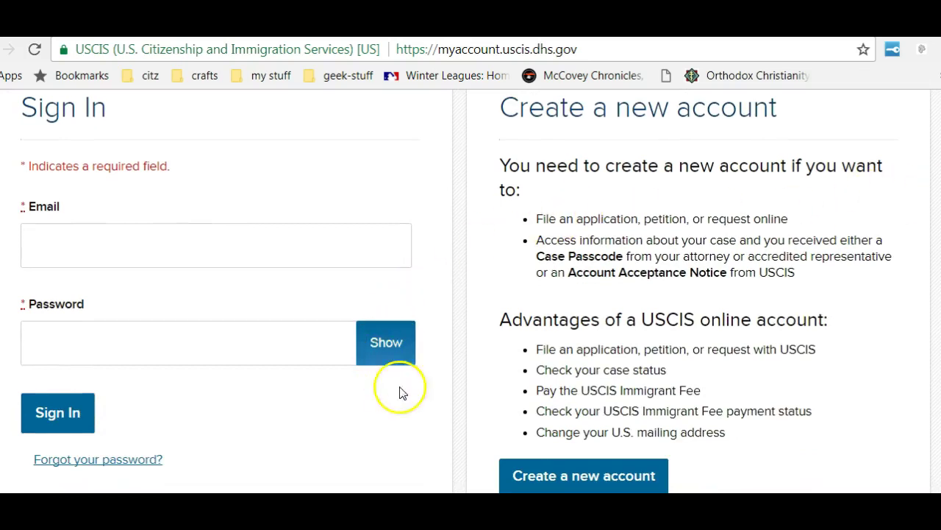
pyautogui.click(551, 482)
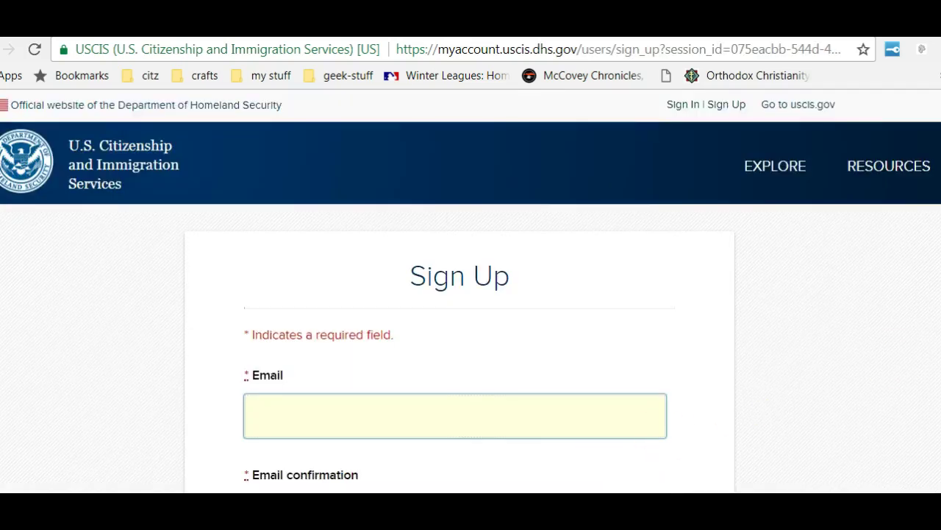
# Step: Paste the email address into Email and Email confirmation, then submit the sign-up form
pyautogui.scroll(-3, 471, 294)
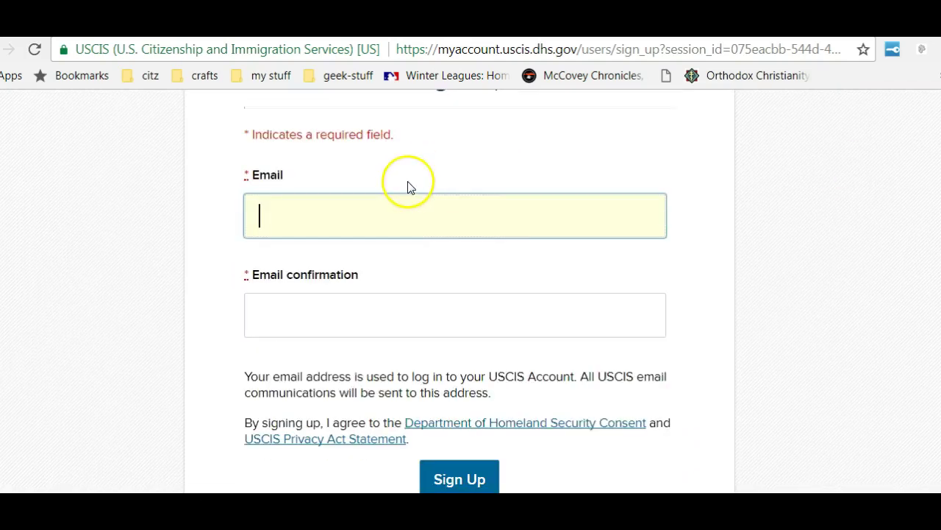
pyautogui.write('V')
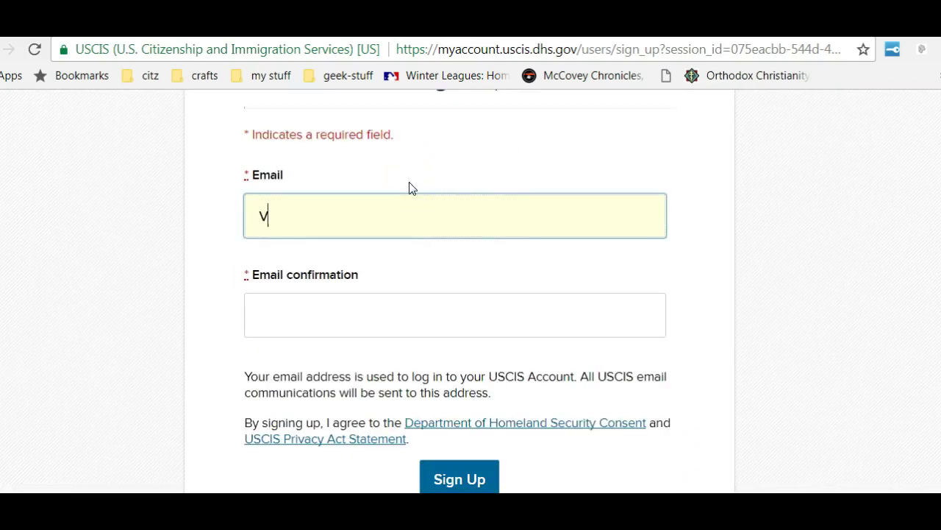
pyautogui.hotkey('ctrl', 'v')
pyautogui.click(293, 328)
pyautogui.hotkey('ctrl', 'v')
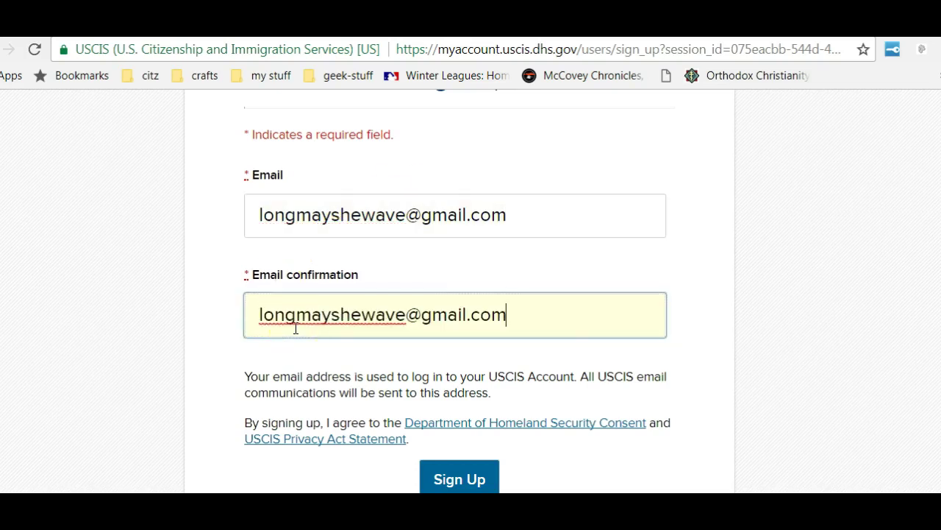
pyautogui.click(462, 479)
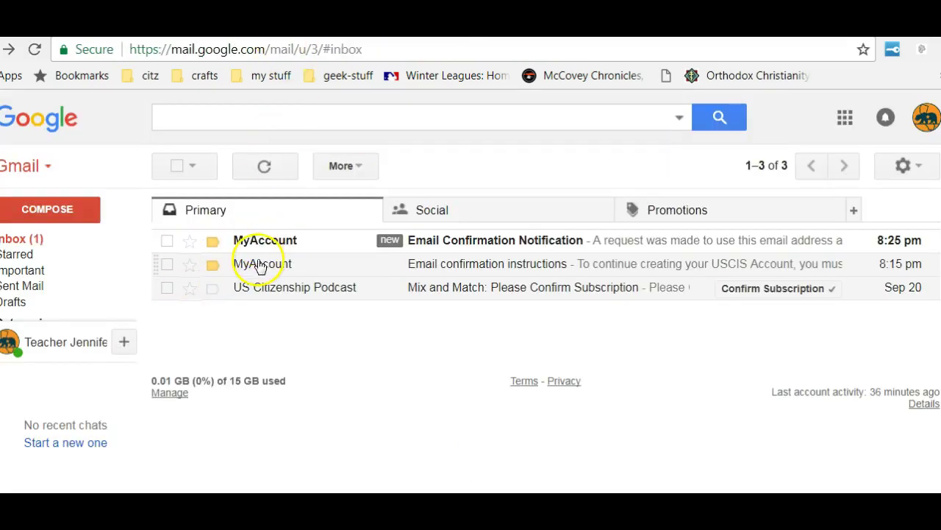
# Step: Open MyAccount's 'Email confirmation instructions' message in Gmail and follow its confirmation link
pyautogui.click(259, 264)
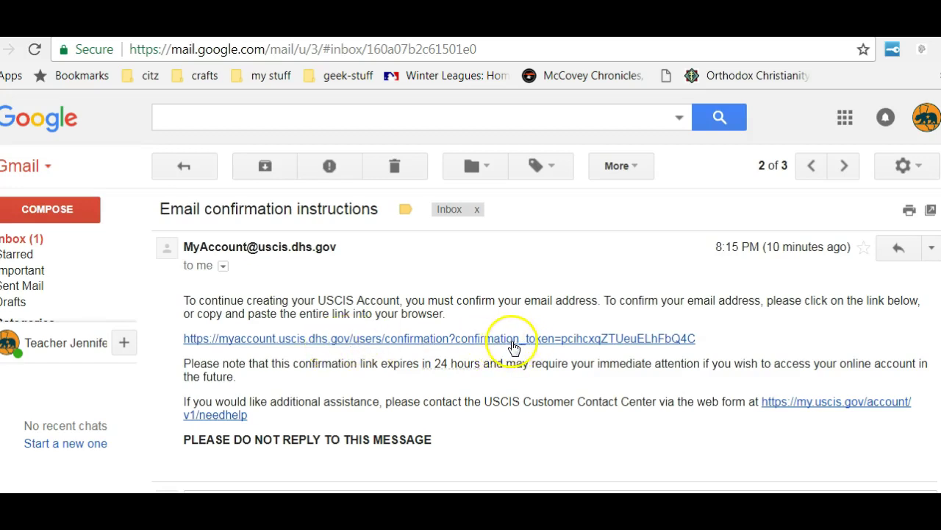
pyautogui.click(513, 346)
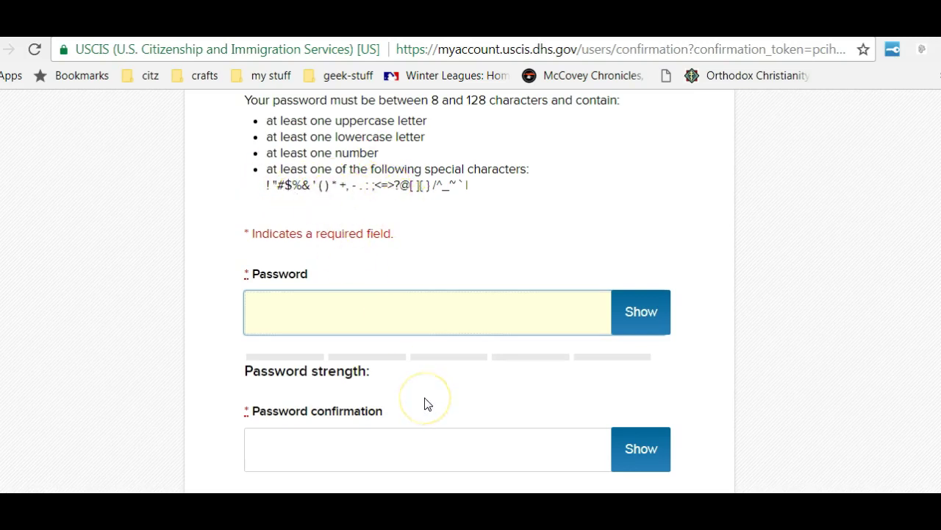
# Step: Enter the account password in Password and Password confirmation, then submit it
pyautogui.write('••••')
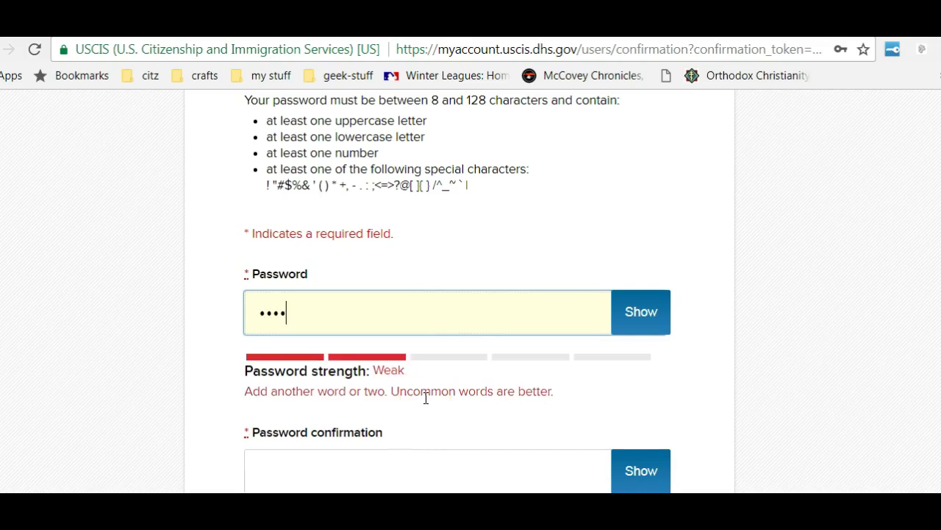
pyautogui.write('••••')
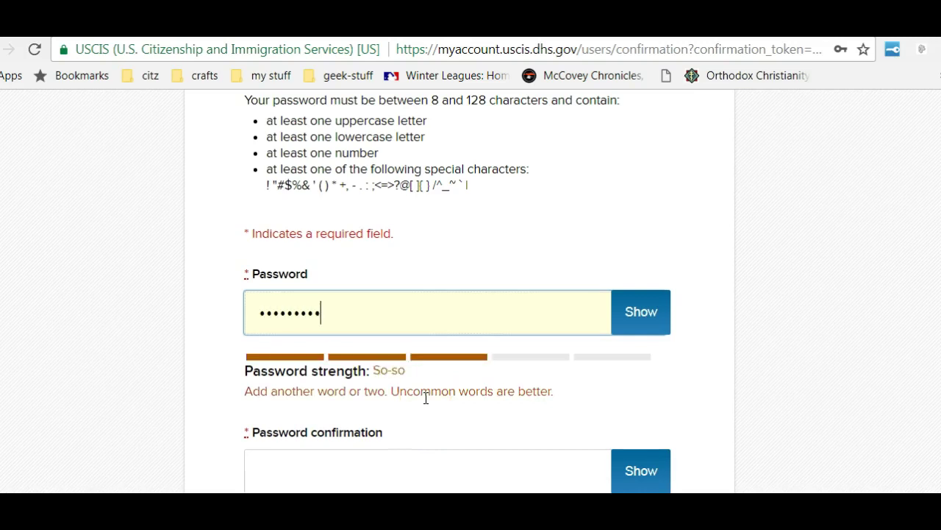
pyautogui.click(335, 473)
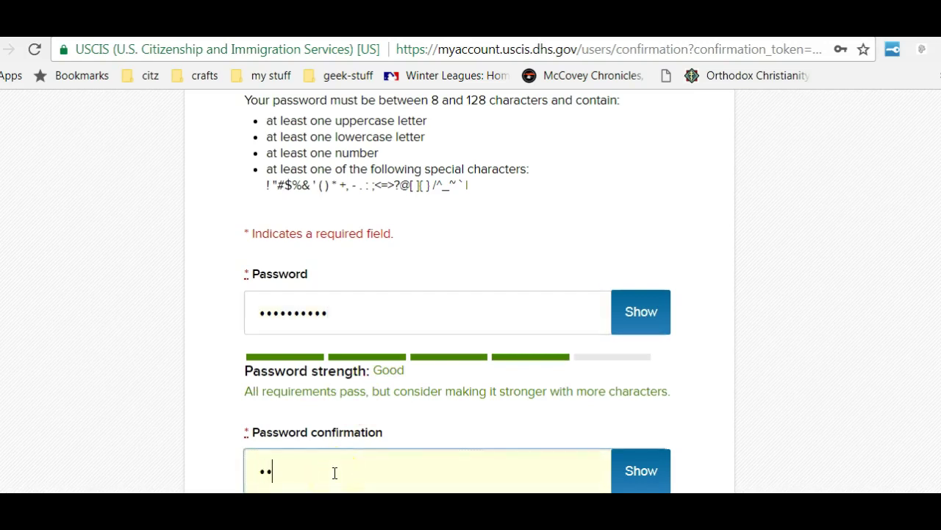
pyautogui.write('••••••')
pyautogui.scroll(-2, 457, 294)
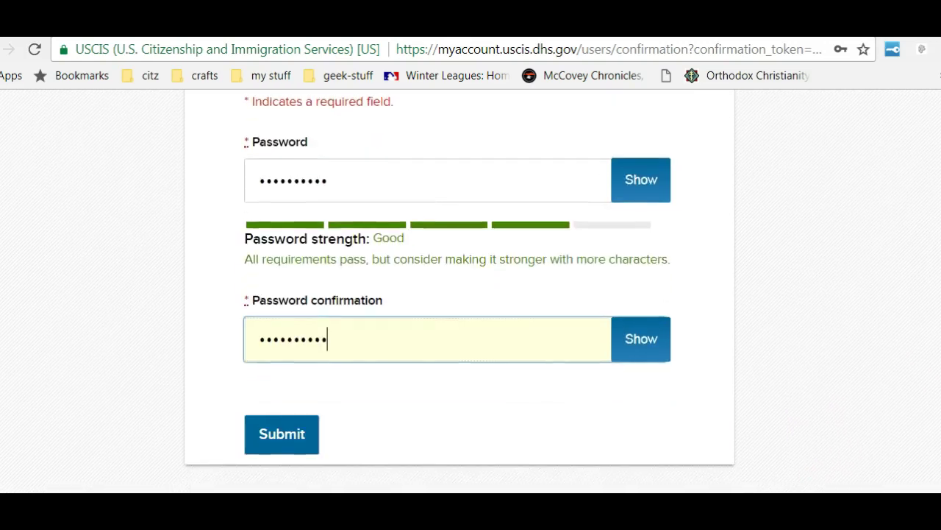
pyautogui.click(302, 439)
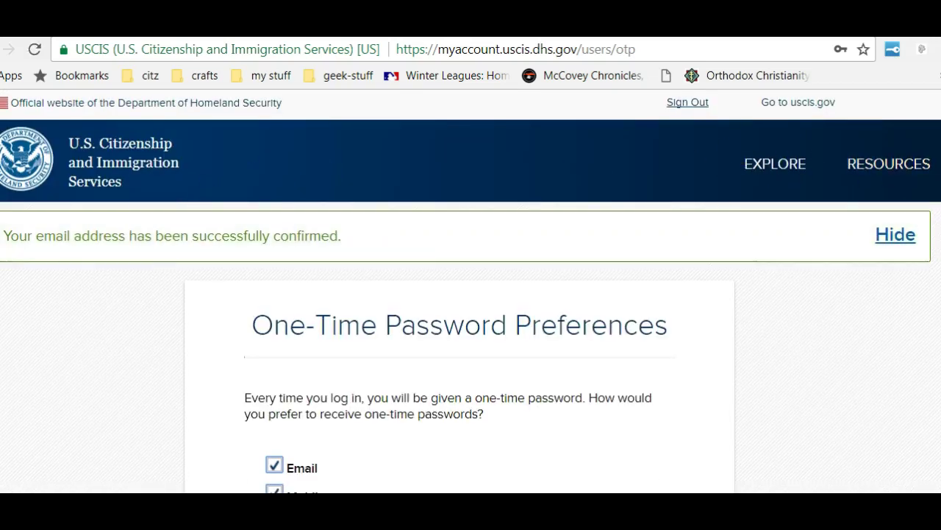
# Step: Uncheck Mobile so one-time passwords arrive by Email only, and submit the preference
pyautogui.scroll(-3, 470, 294)
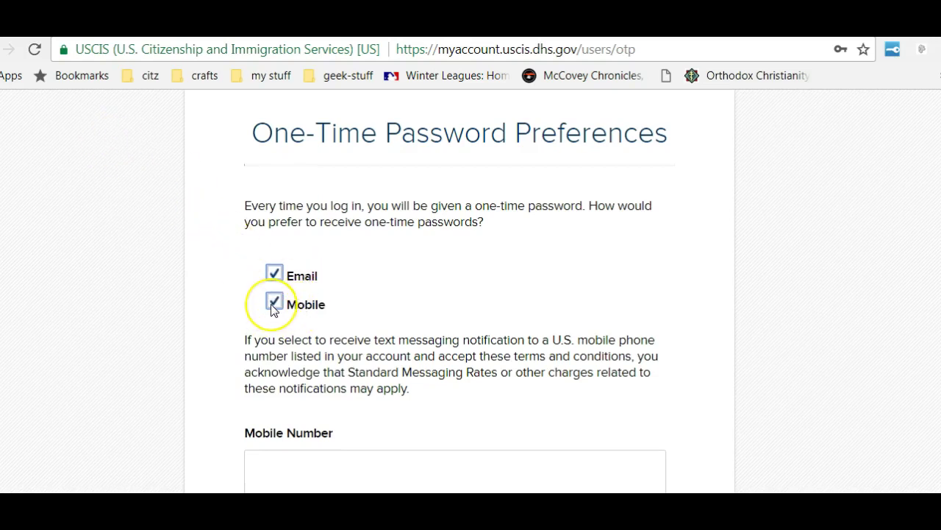
pyautogui.click(273, 303)
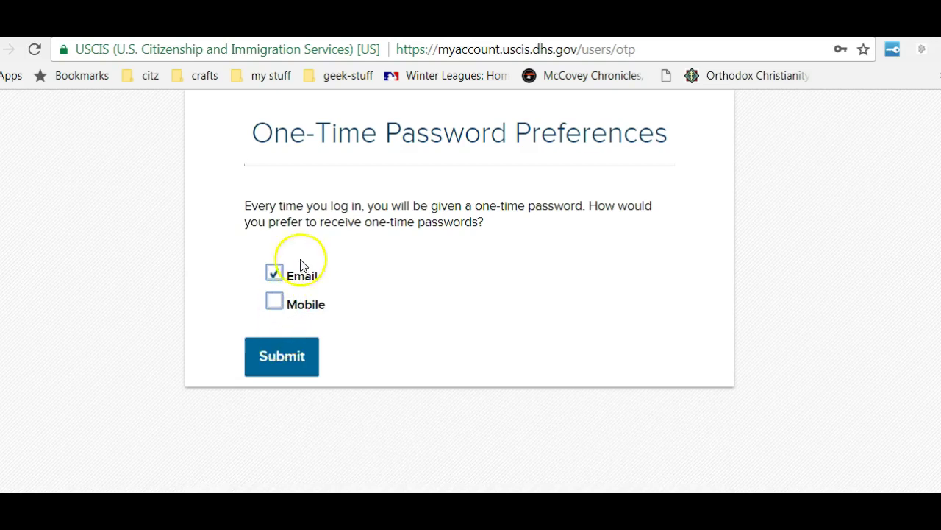
pyautogui.click(278, 362)
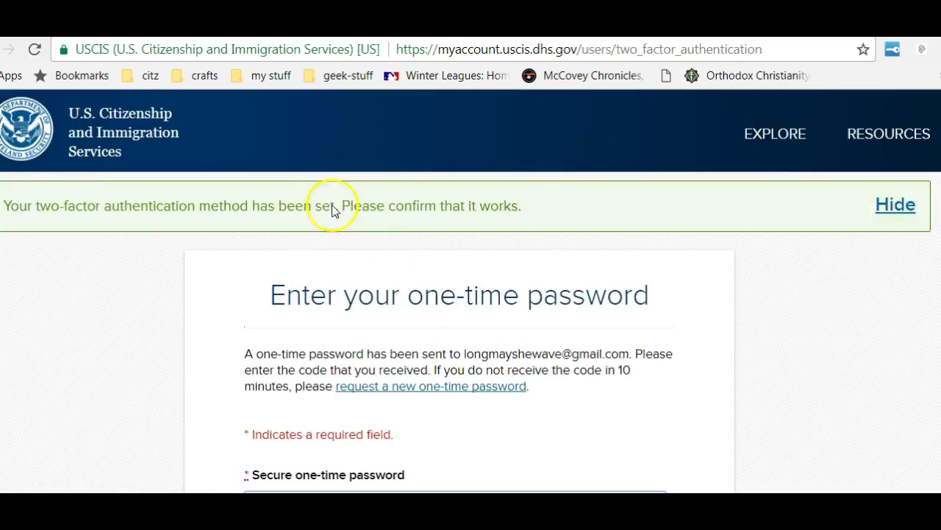
pyautogui.scroll(-2, 865, 216)
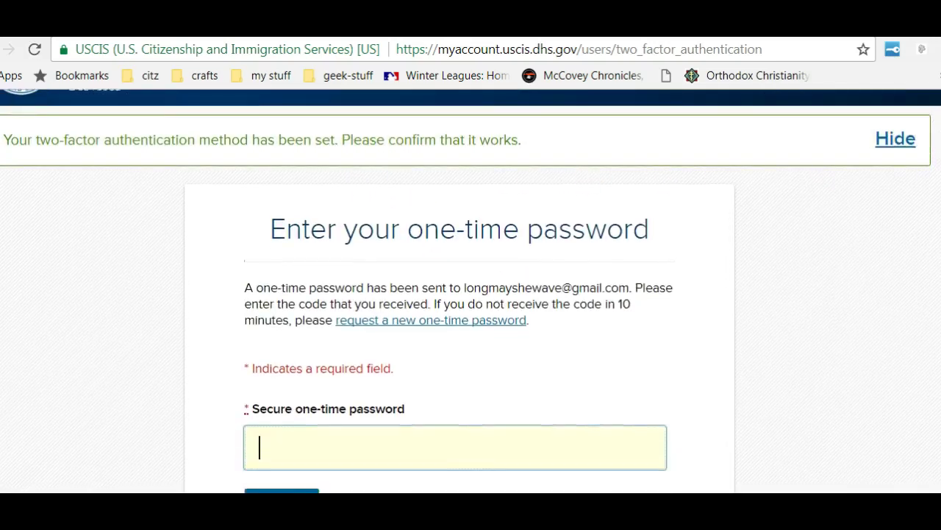
# Step: Copy the code from Gmail's 'Secure one-time password notification' email and return to USCIS
pyautogui.hotkey('ctrl', 'Tab')
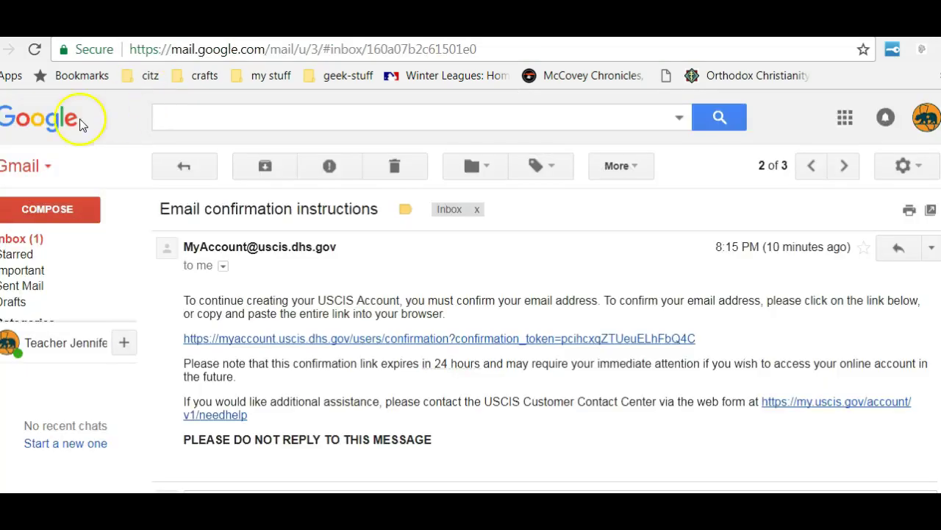
pyautogui.click(38, 50)
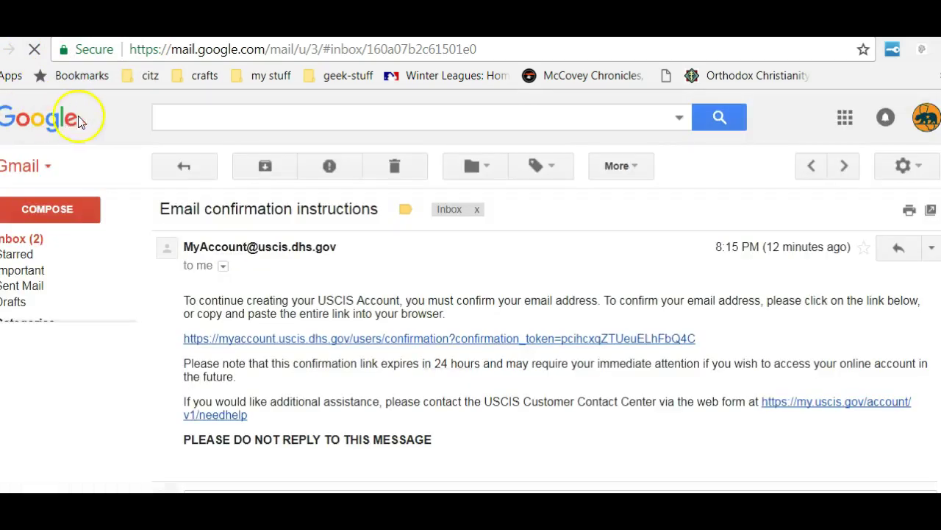
pyautogui.click(33, 168)
pyautogui.click(35, 123)
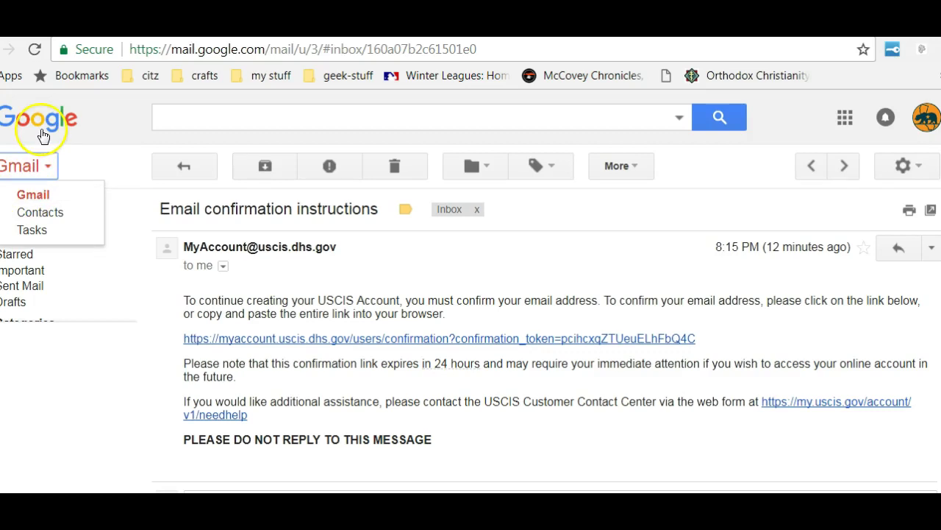
pyautogui.click(43, 132)
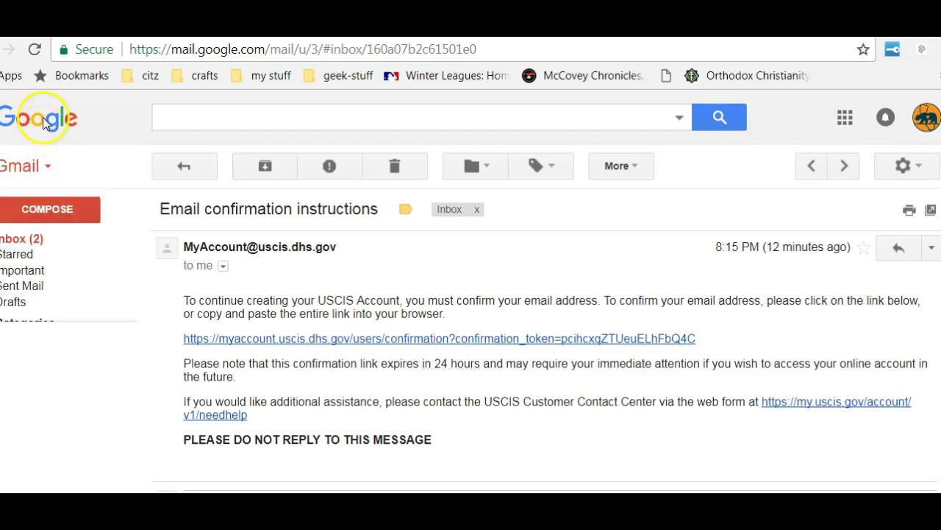
pyautogui.click(15, 173)
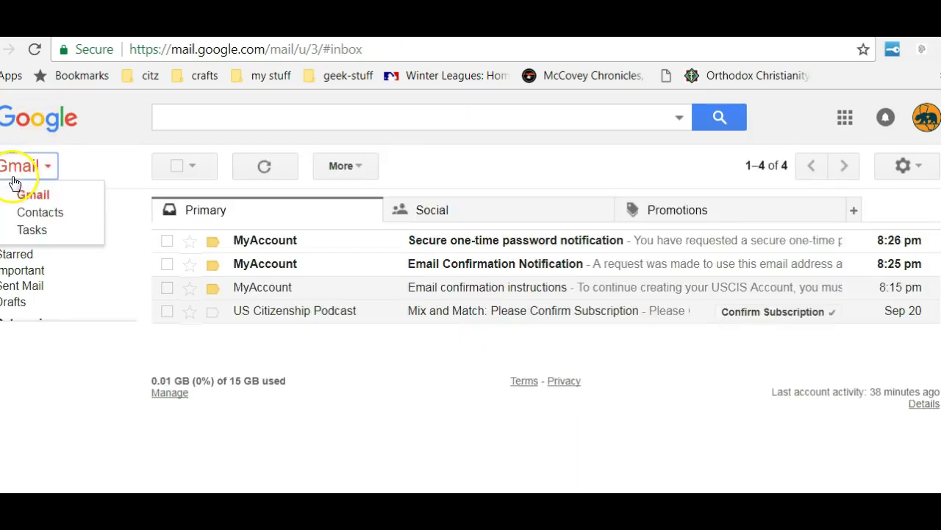
pyautogui.click(454, 246)
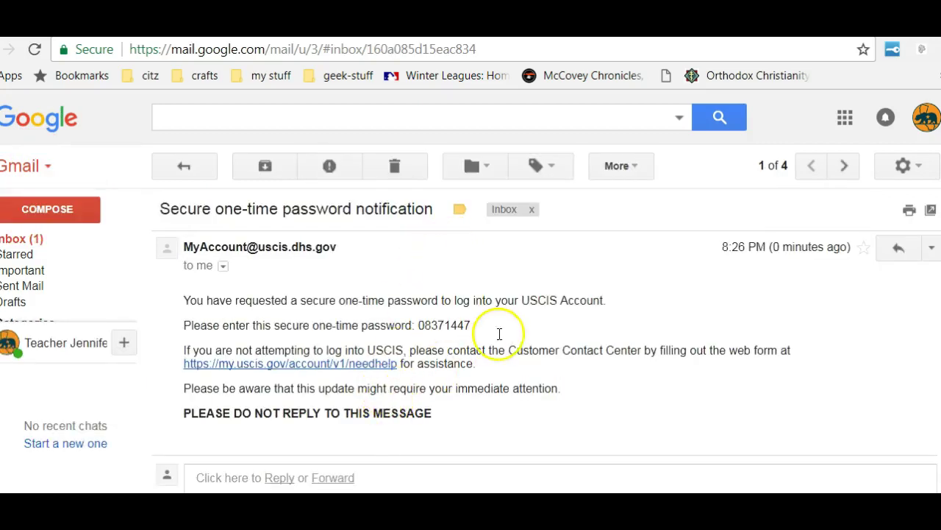
pyautogui.moveTo(471, 326); pyautogui.dragTo(412, 332)
pyautogui.hotkey('ctrl', 'c')
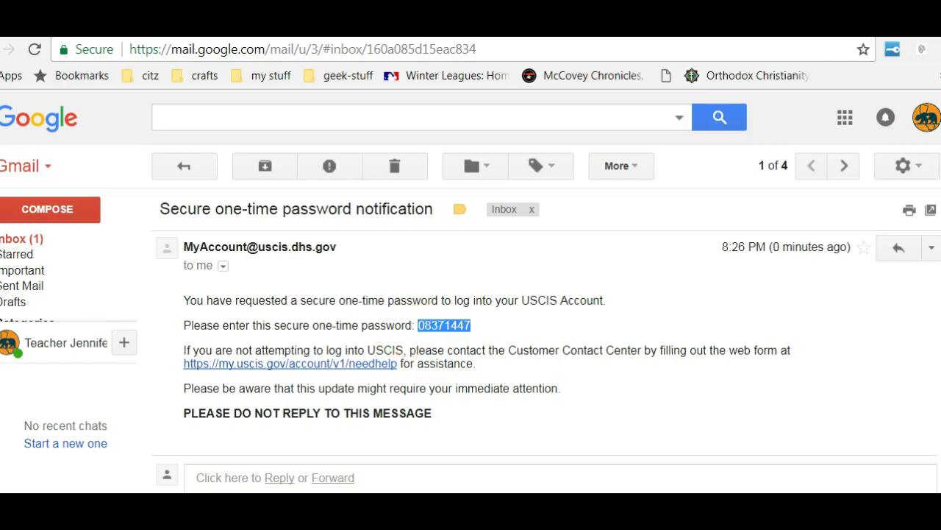
pyautogui.hotkey('ctrl', 'Tab')
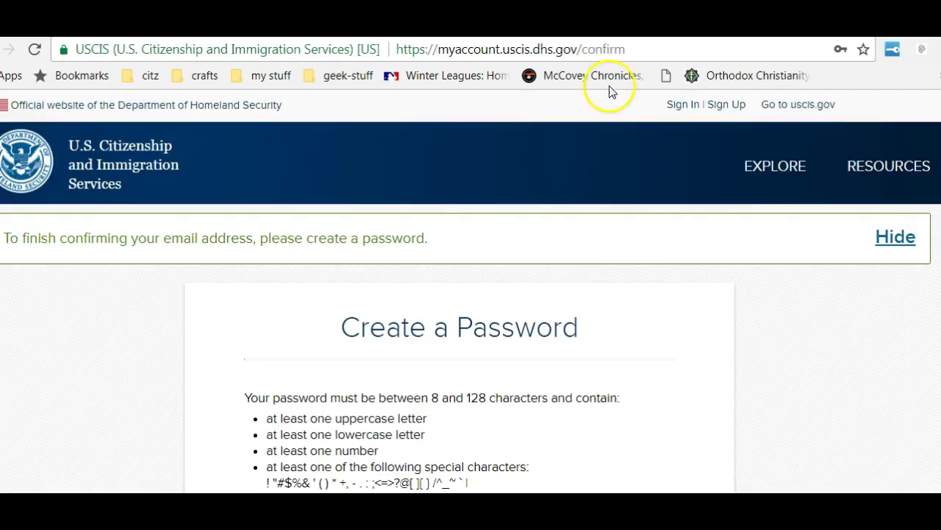
# Step: Paste the emailed one-time password into the USCIS verification field and submit it
pyautogui.scroll(-1, 471, 294)
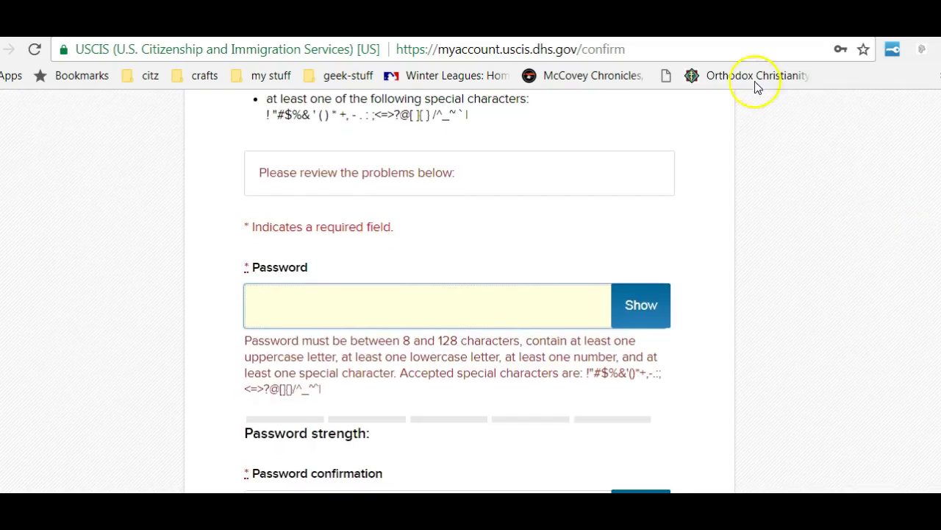
pyautogui.hotkey('ctrl', 'Tab')
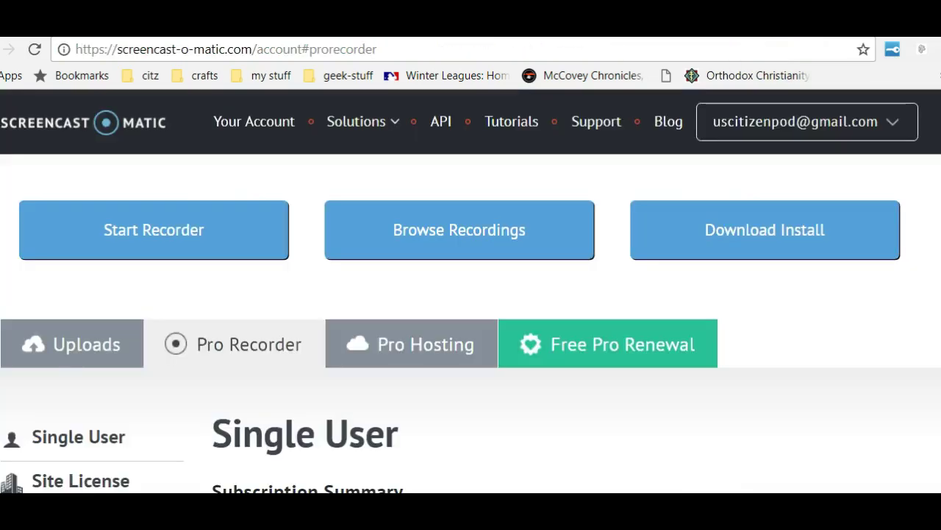
pyautogui.hotkey('ctrl', 'Tab')
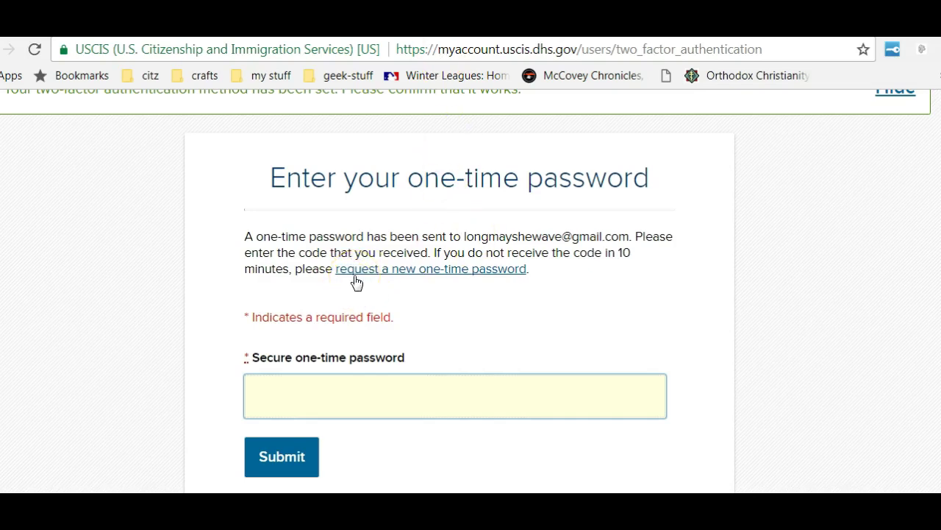
pyautogui.hotkey('ctrl', 'v')
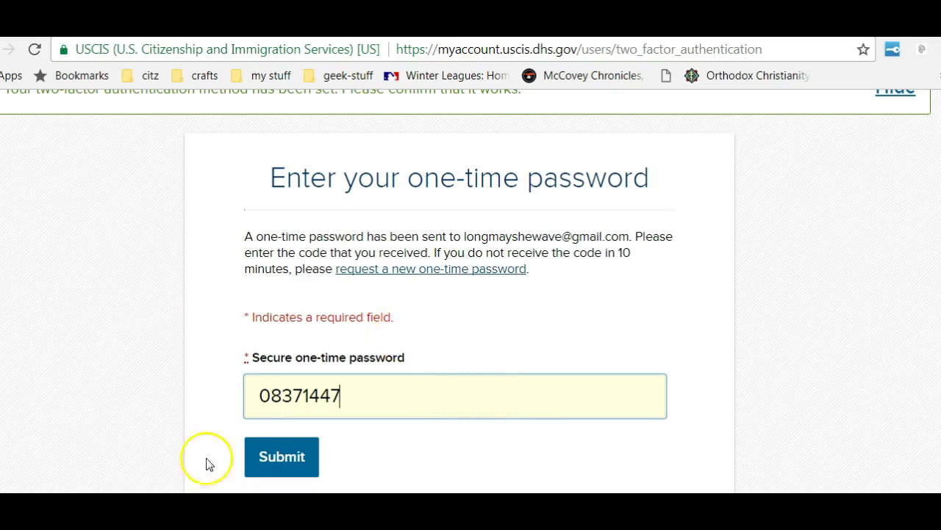
pyautogui.click(273, 454)
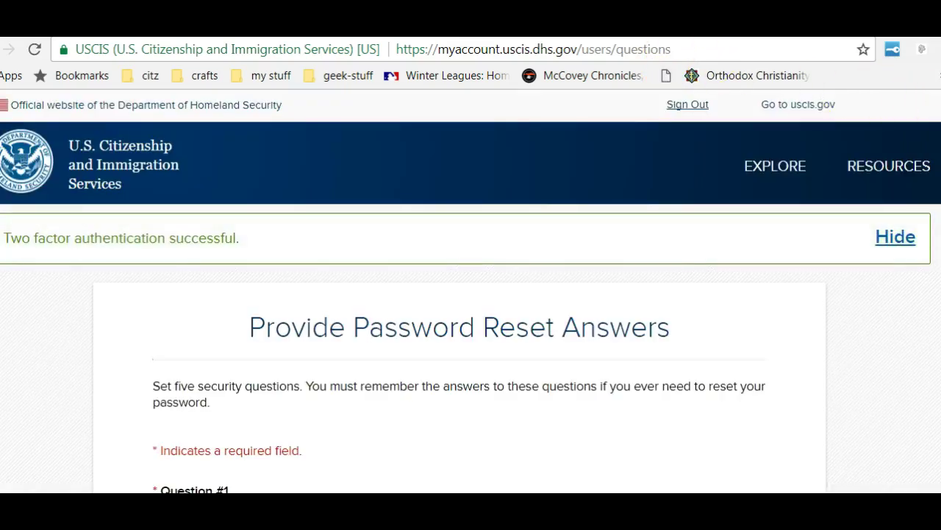
# Step: Scroll through the security question fields, then expand the Question #1 dropdown
pyautogui.scroll(-4, 471, 290)
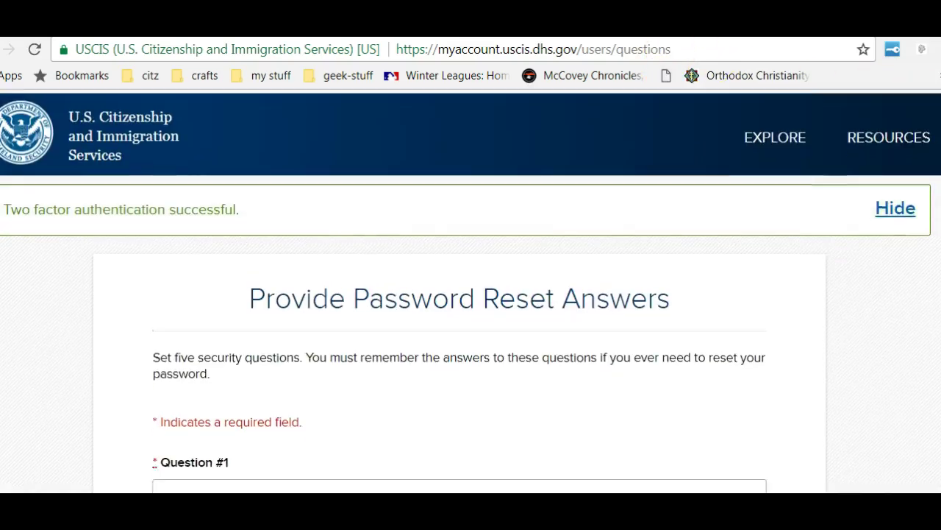
pyautogui.scroll(-1, 470, 291)
pyautogui.scroll(2, 470, 291)
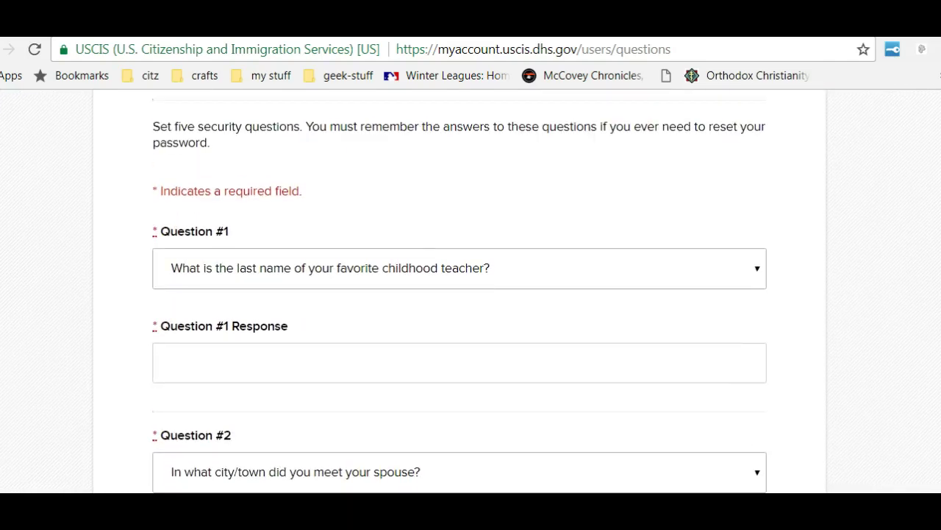
pyautogui.scroll(-1, 471, 290)
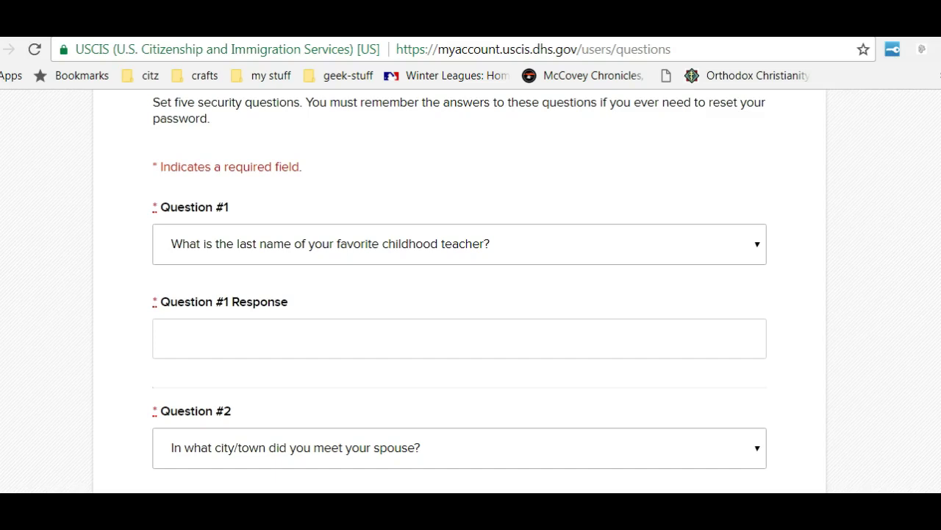
pyautogui.scroll(-1, 471, 291)
pyautogui.scroll(-2, 471, 291)
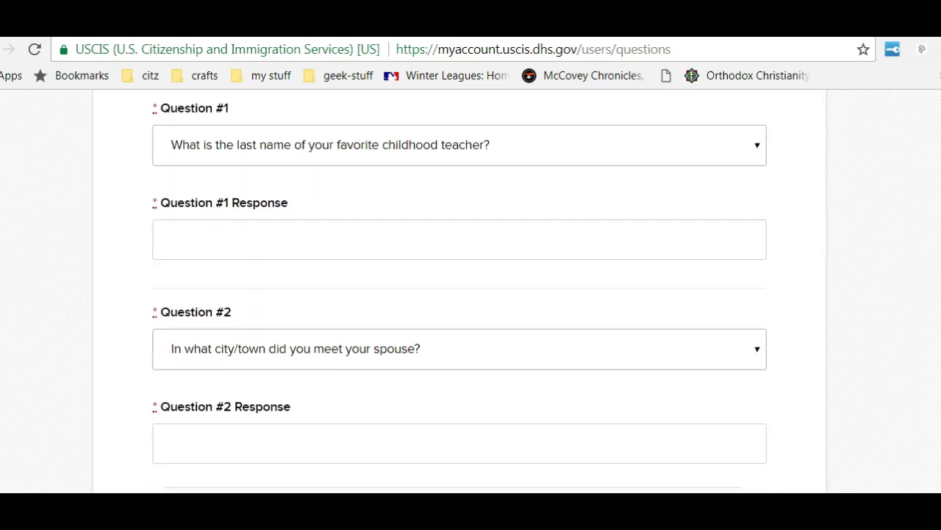
pyautogui.scroll(-2, 940, 237)
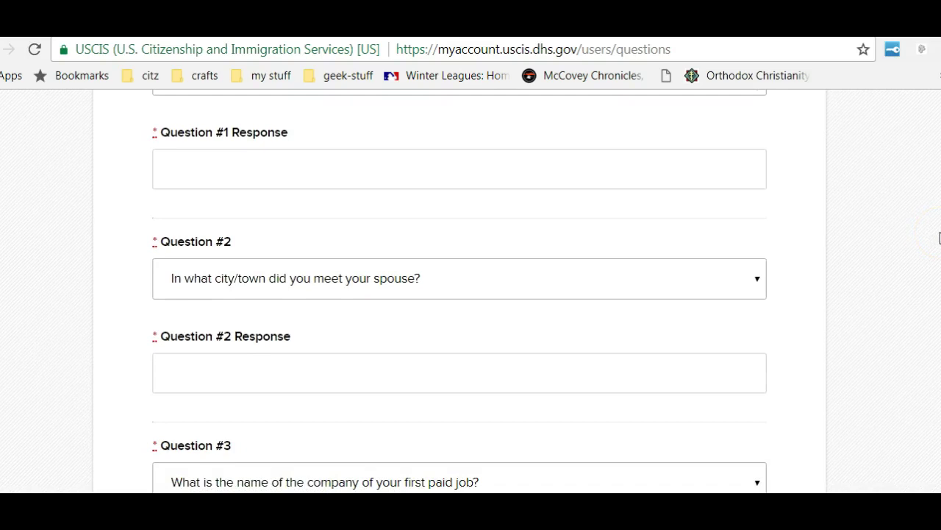
pyautogui.scroll(-1, 939, 237)
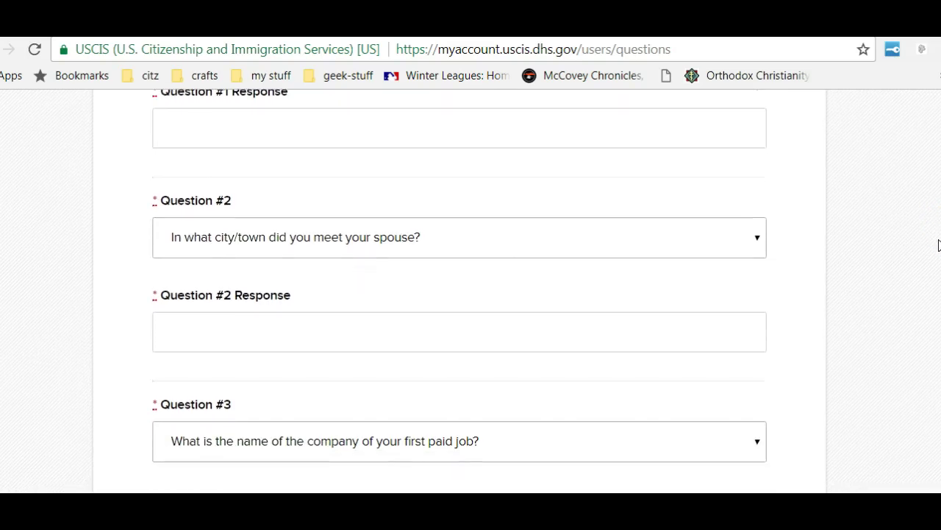
pyautogui.scroll(-2, 939, 245)
pyautogui.click(774, 218)
pyautogui.scroll(8, 939, 242)
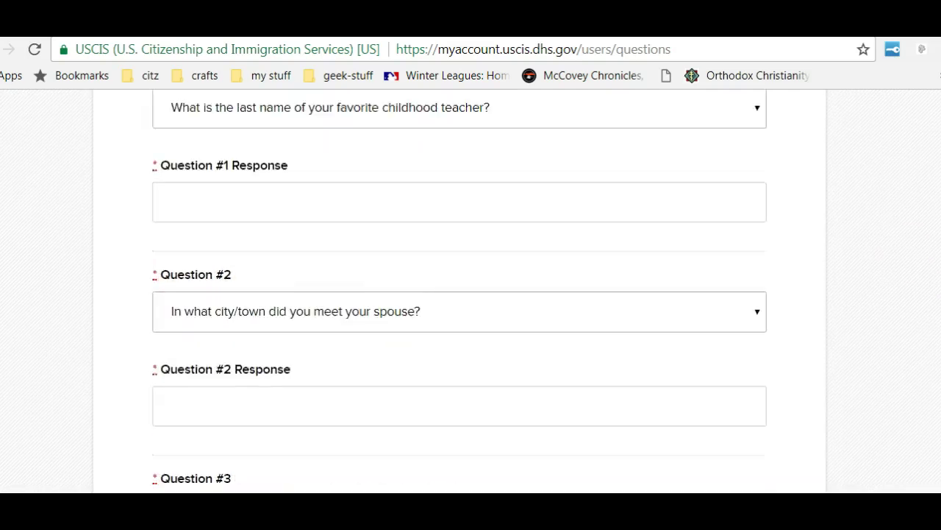
pyautogui.click(761, 310)
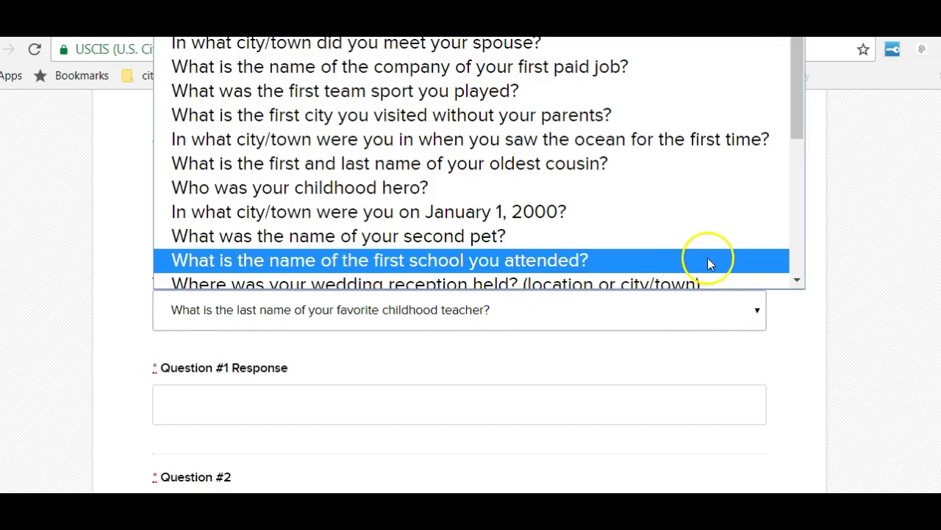
pyautogui.moveTo(800, 131); pyautogui.dragTo(792, 199)
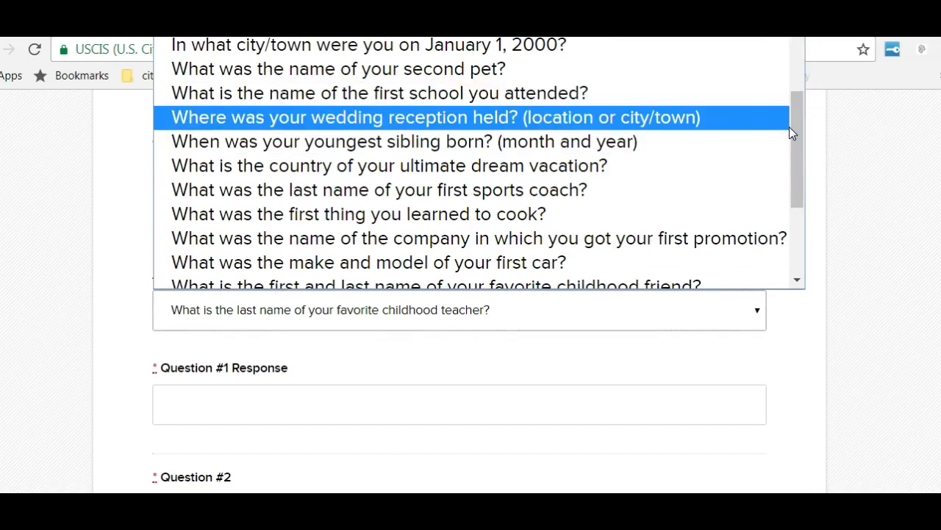
pyautogui.click(769, 170)
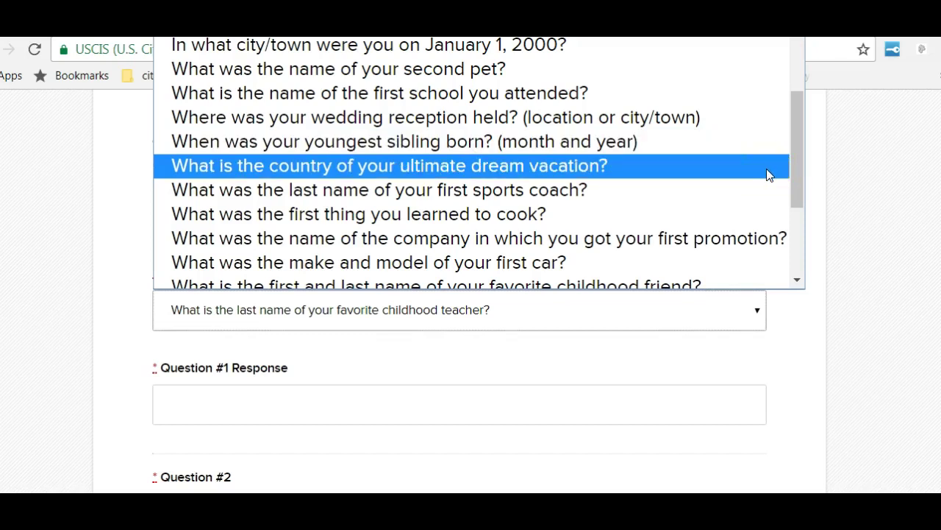
pyautogui.click(759, 187)
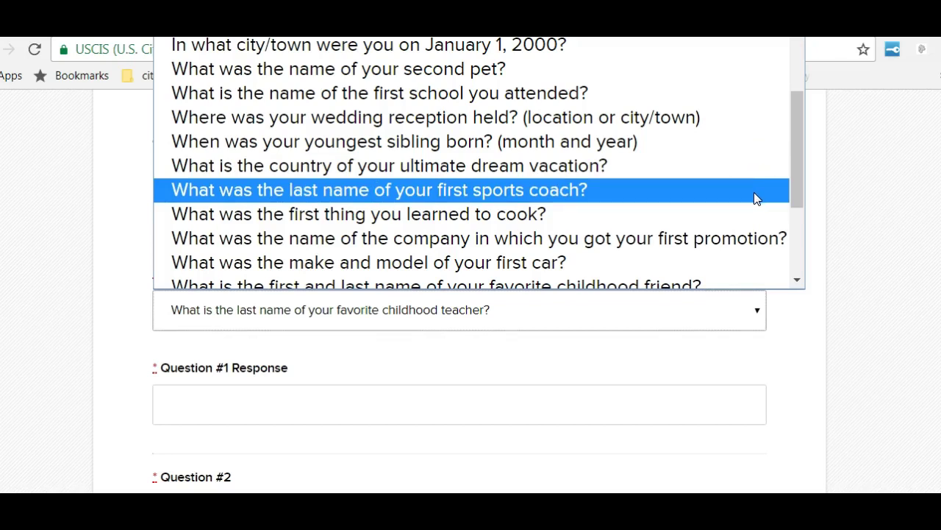
pyautogui.click(745, 216)
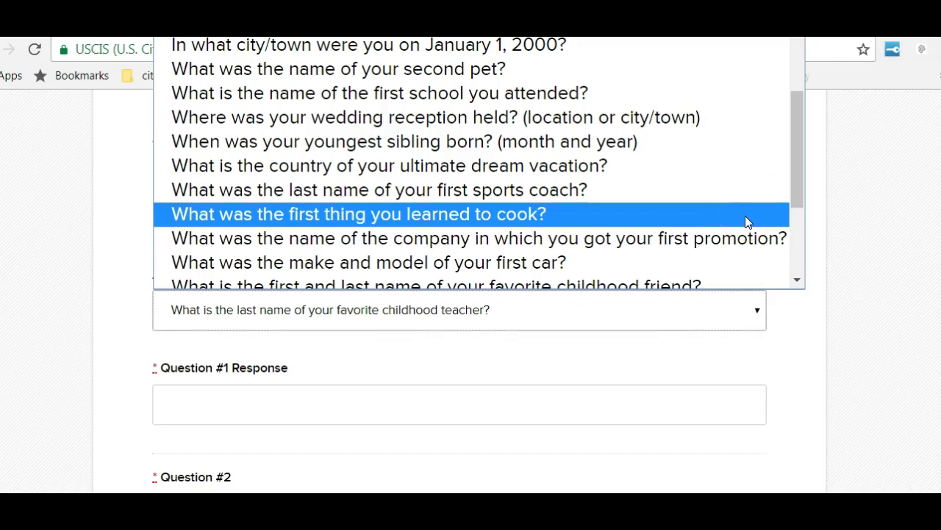
pyautogui.click(742, 240)
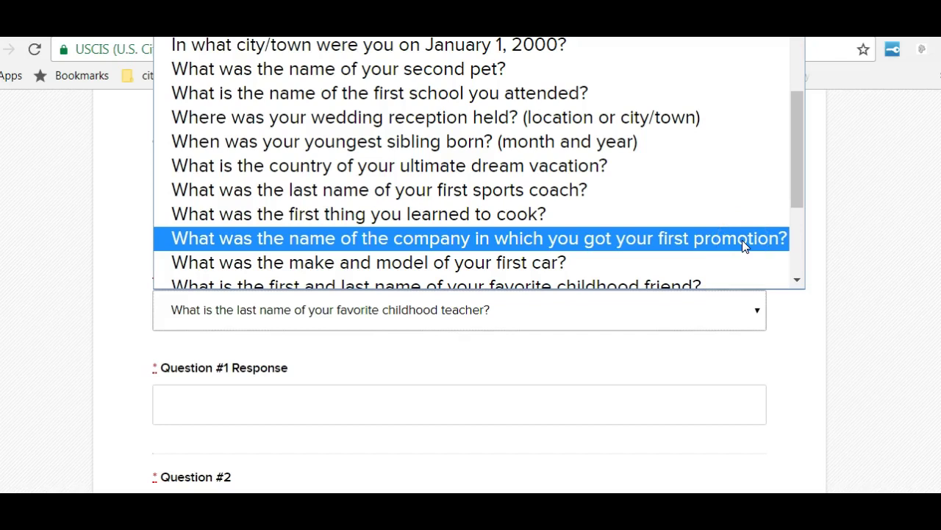
pyautogui.click(742, 263)
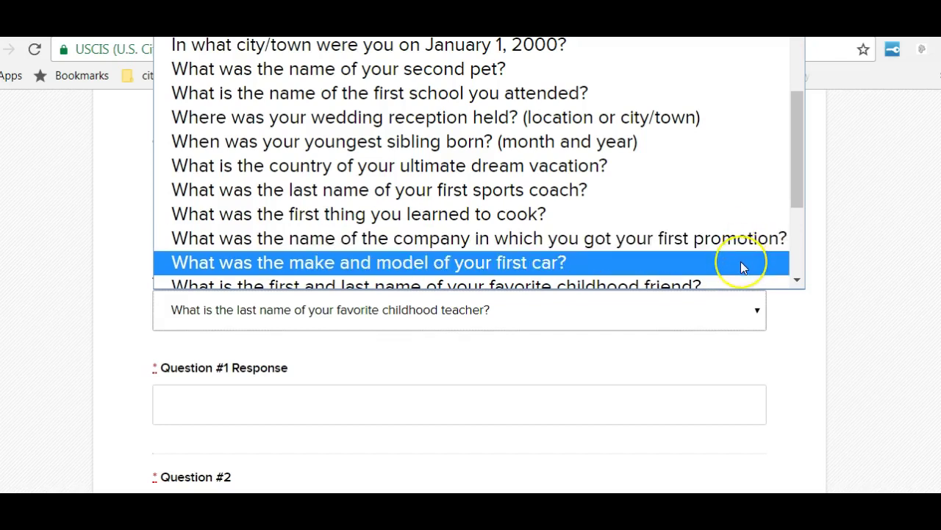
pyautogui.moveTo(802, 191); pyautogui.dragTo(793, 245)
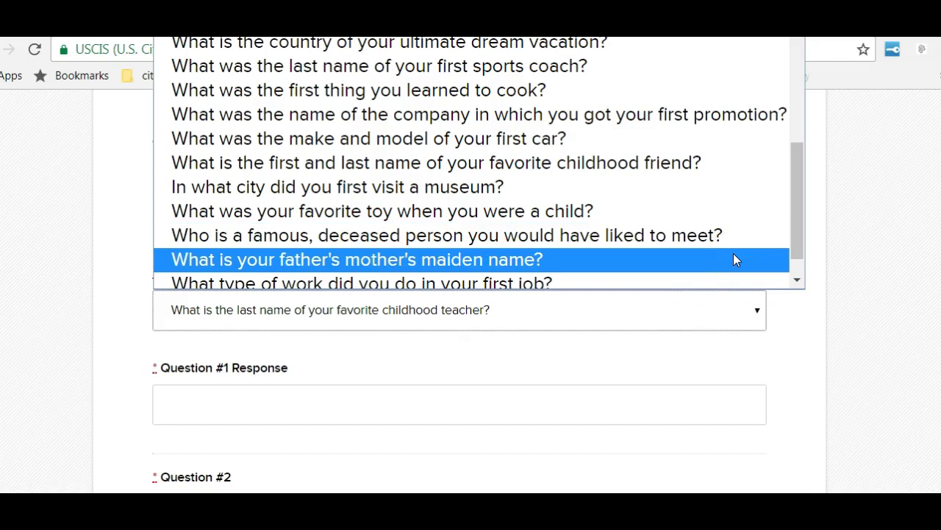
pyautogui.moveTo(736, 259); pyautogui.dragTo(673, 278)
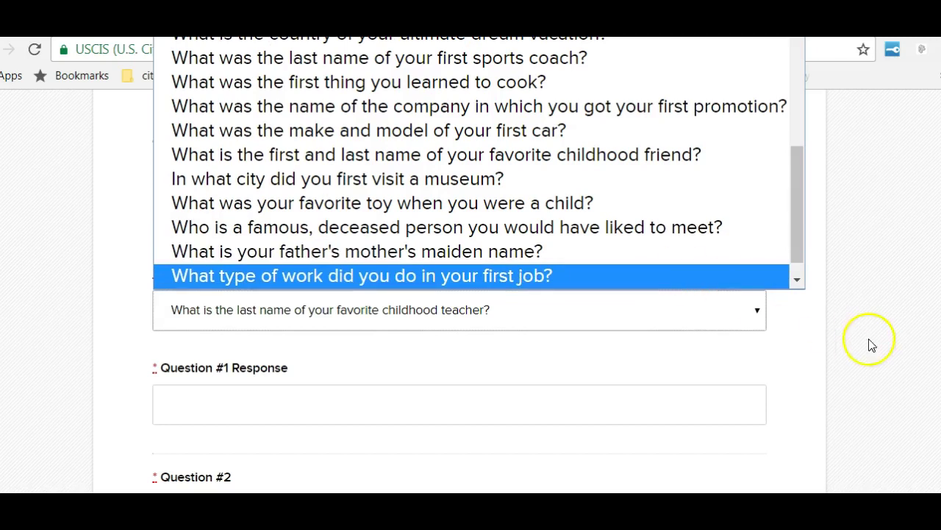
pyautogui.click(801, 343)
pyautogui.click(812, 335)
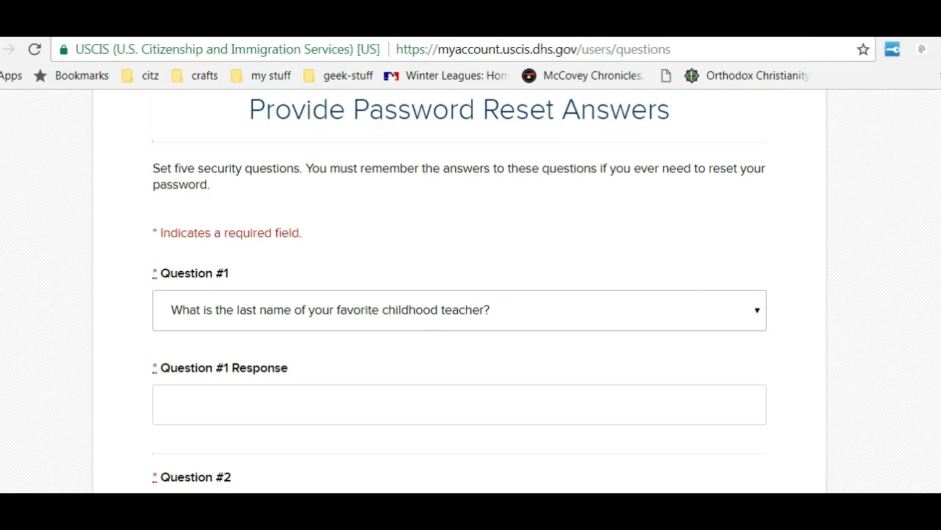
# Step: Type the favourite childhood teacher's last name as the Question #1 response
pyautogui.scroll(-1, 460, 295)
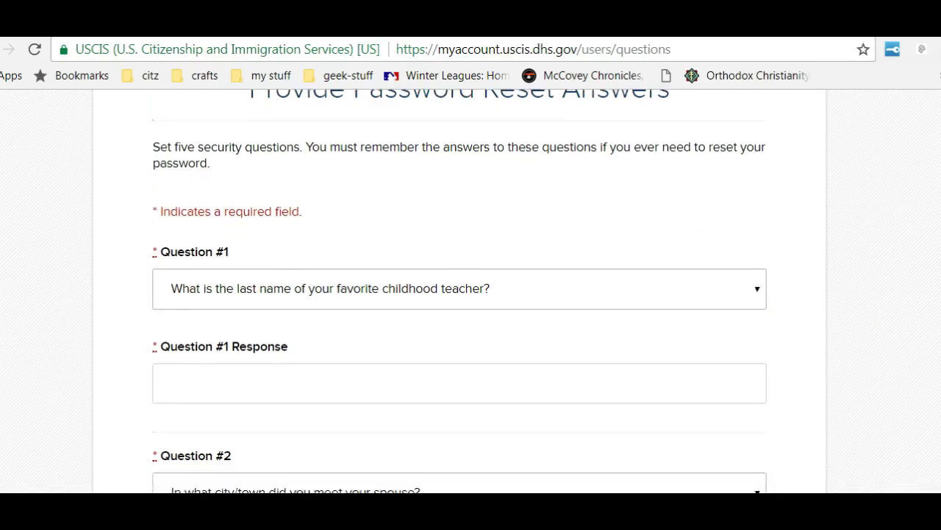
pyautogui.click(264, 337)
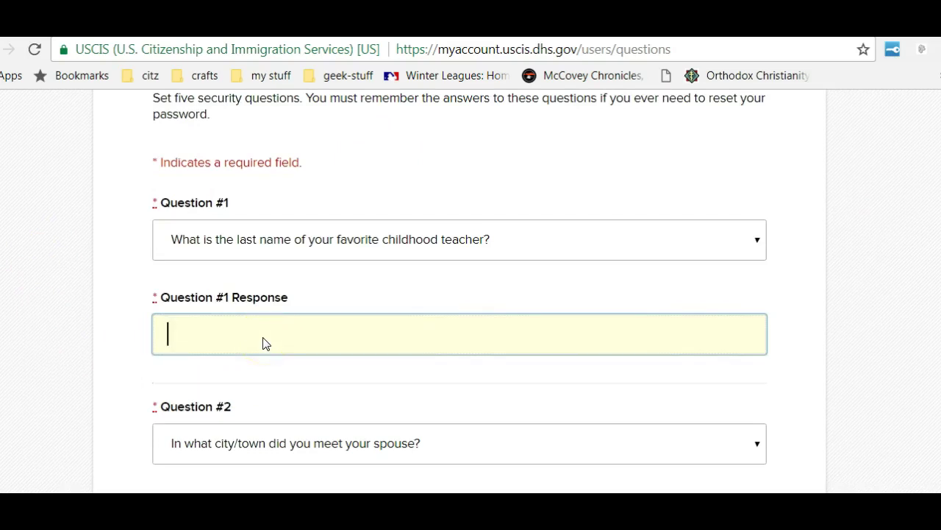
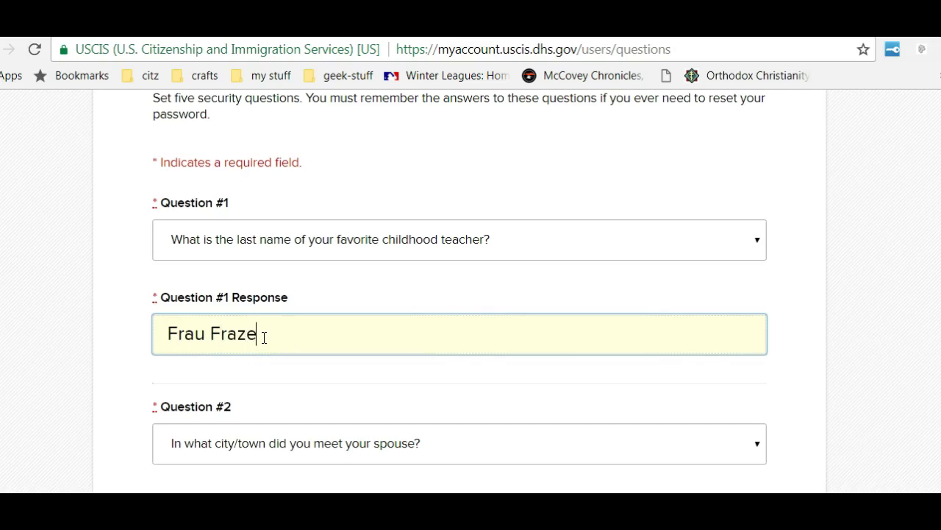
# Step: Set Question #2 to 'What was the first team sport you played?' and enter the sport as its answer
pyautogui.scroll(-4, 622, 183)
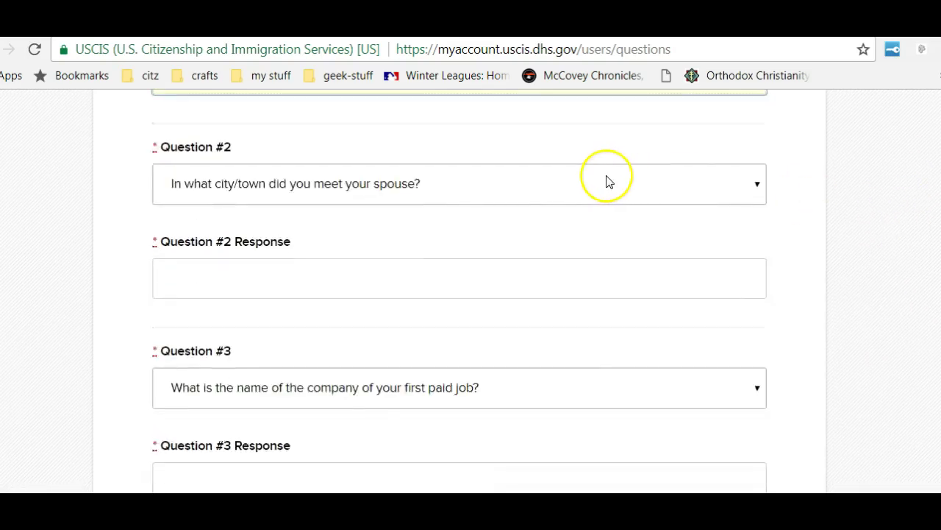
pyautogui.click(571, 183)
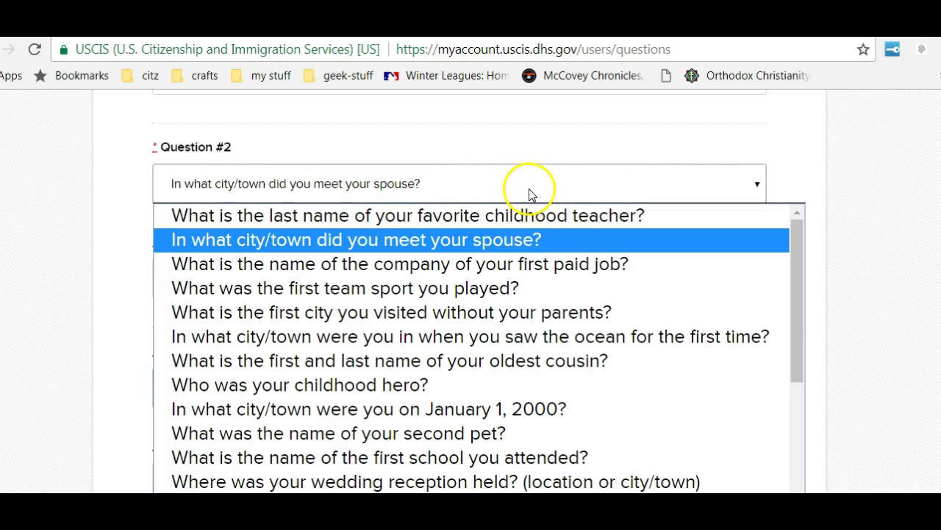
pyautogui.click(465, 288)
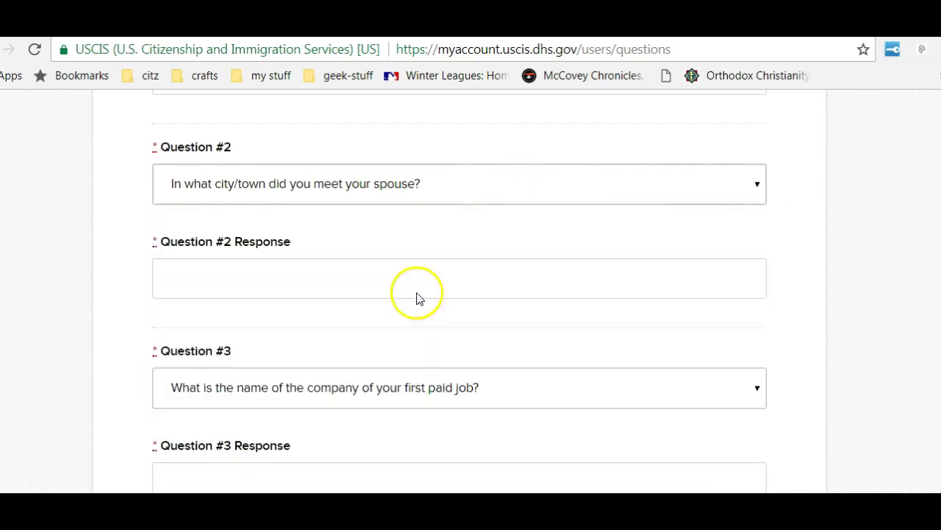
pyautogui.click(306, 274)
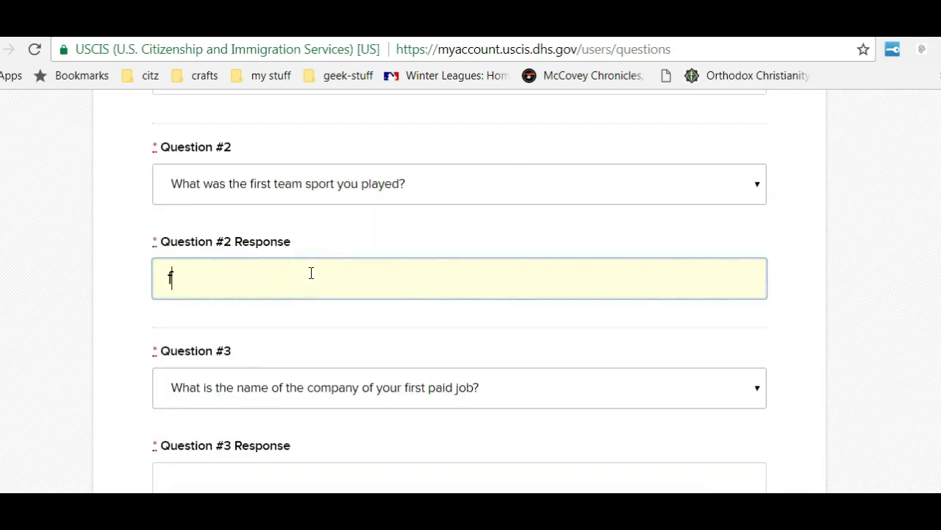
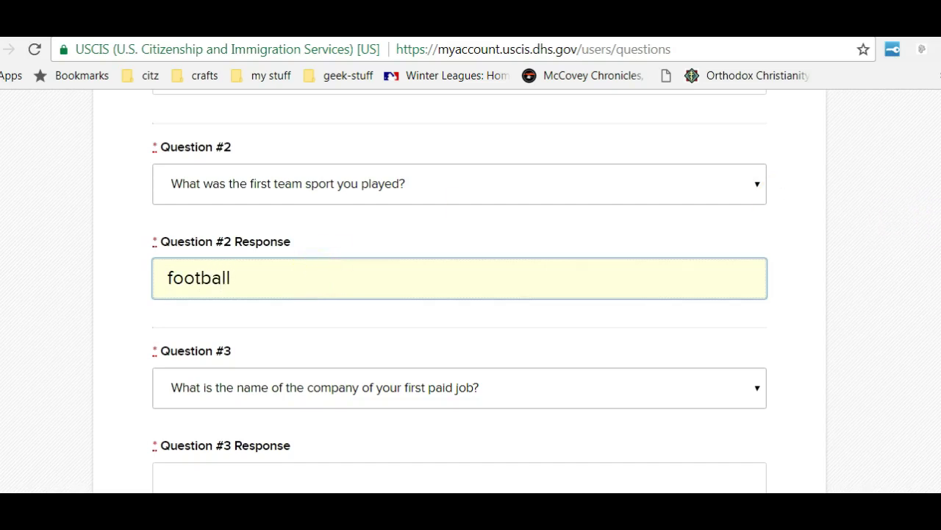
# Step: Enter the company name as the answer to Question #3 about the first paid job
pyautogui.scroll(-3, 509, 294)
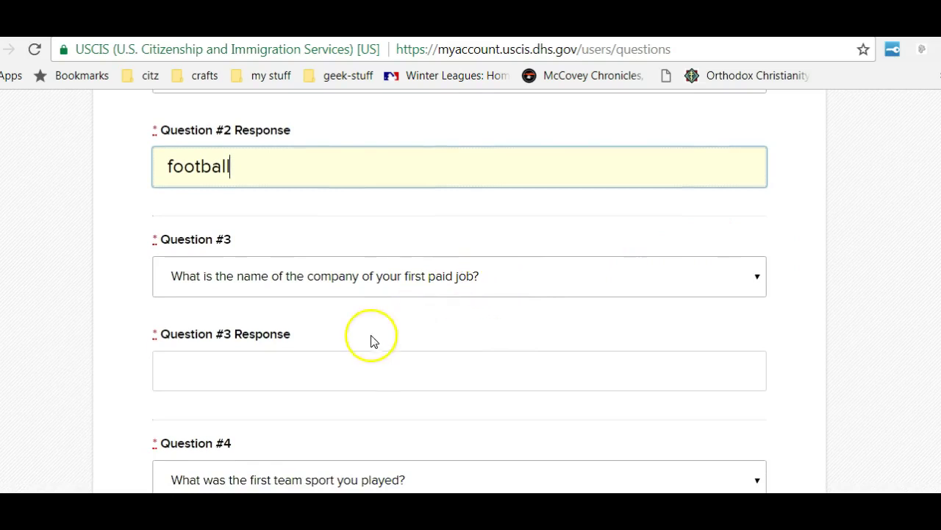
pyautogui.click(294, 376)
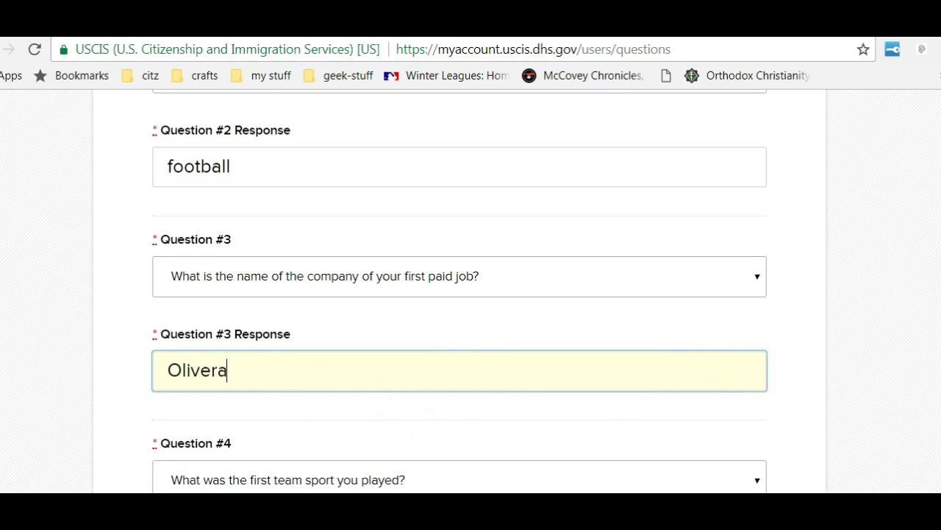
# Step: Set Question #4 to 'What is the first city you visited without your parents?' and enter the city, correcting typos
pyautogui.scroll(-4, 488, 348)
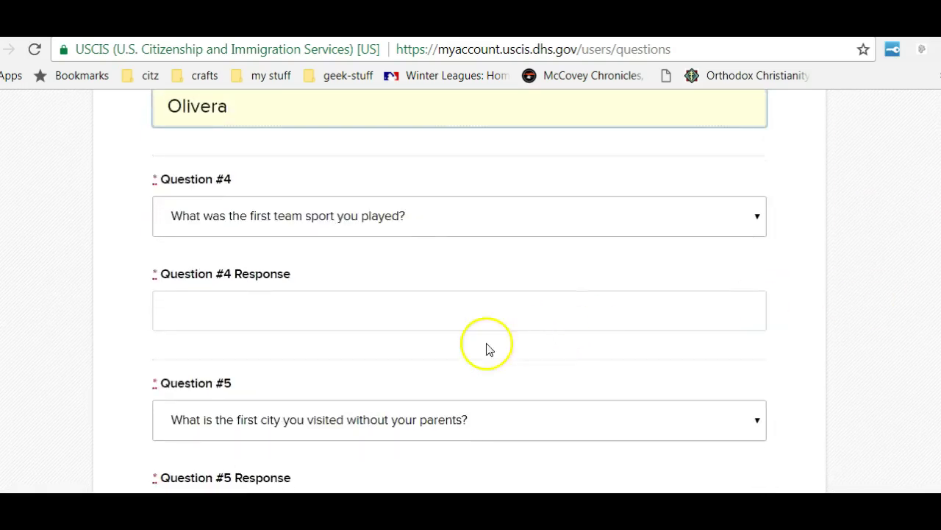
pyautogui.scroll(-5, 890, 225)
pyautogui.scroll(8, 869, 298)
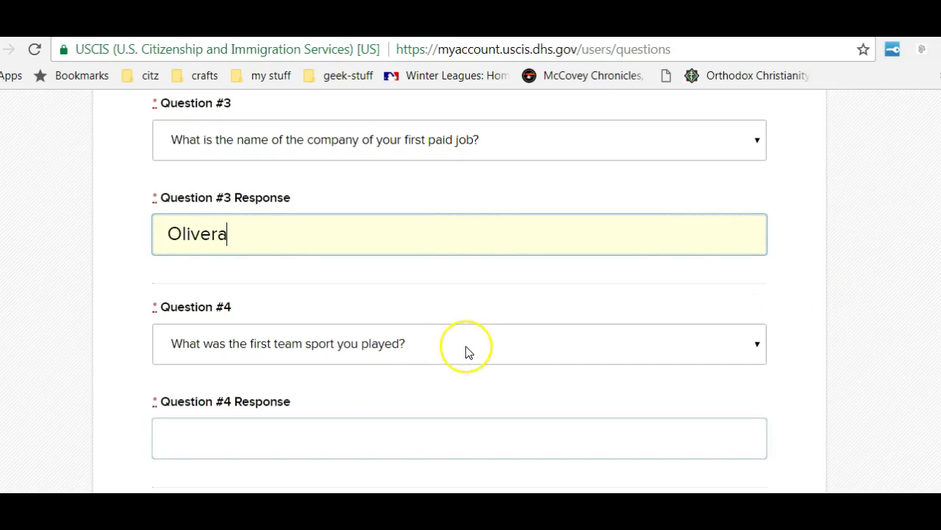
pyautogui.click(466, 353)
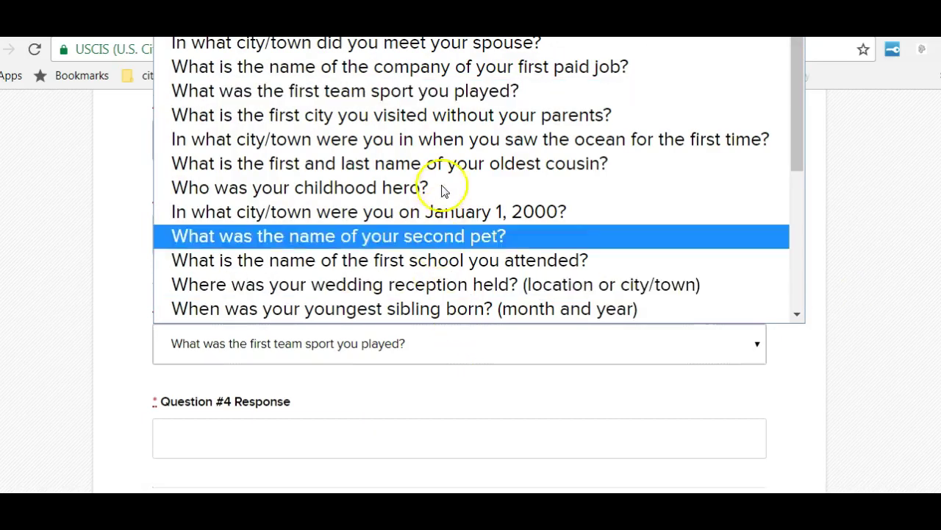
pyautogui.click(465, 128)
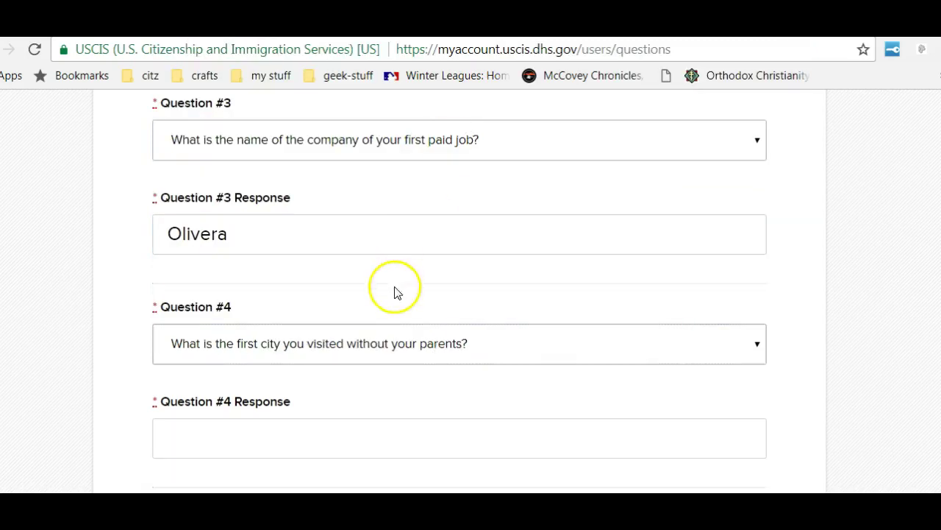
pyautogui.click(267, 428)
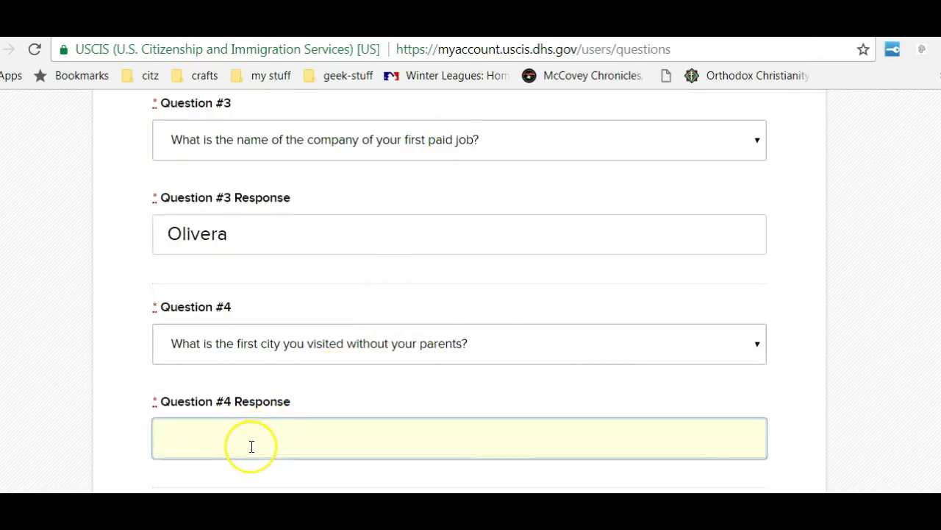
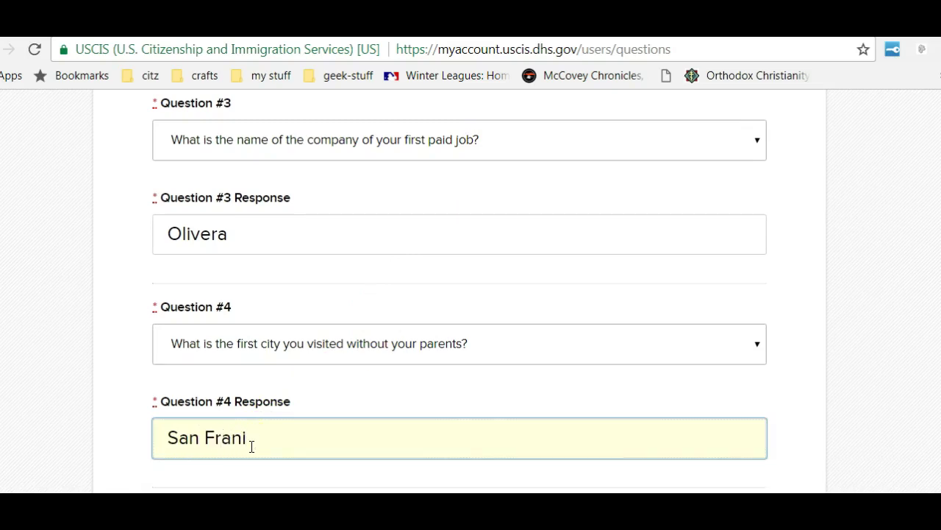
# Step: Set Question #5 to 'Who was your childhood hero?', enter the hero's name with typos corrected, and submit all answers
pyautogui.scroll(-3, 925, 301)
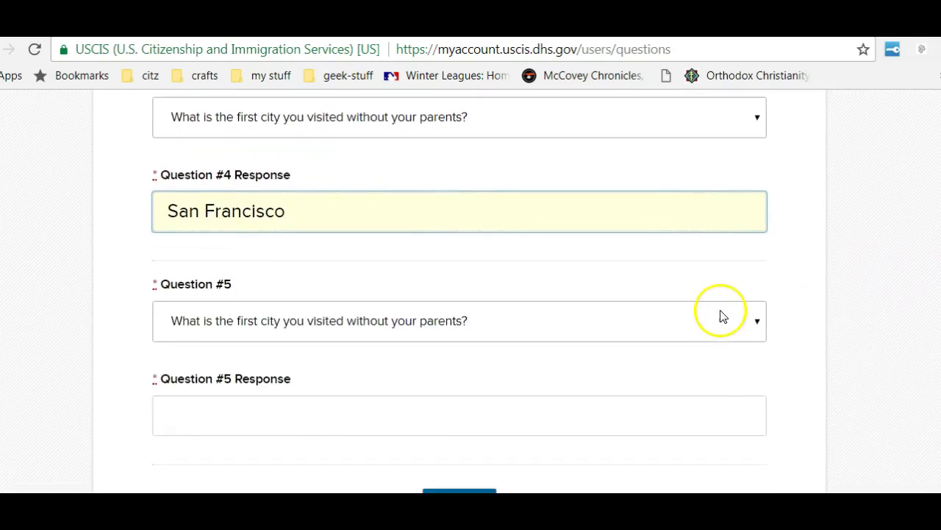
pyautogui.click(722, 320)
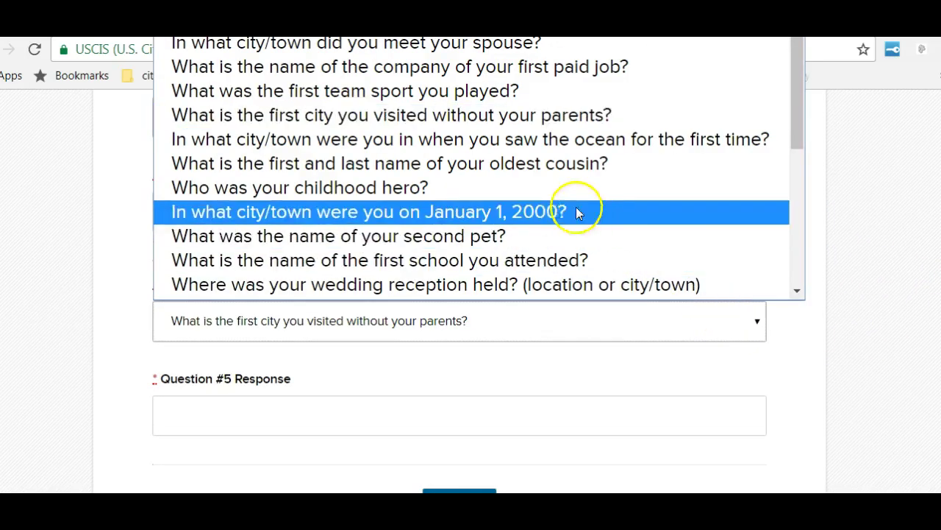
pyautogui.click(560, 187)
pyautogui.click(243, 410)
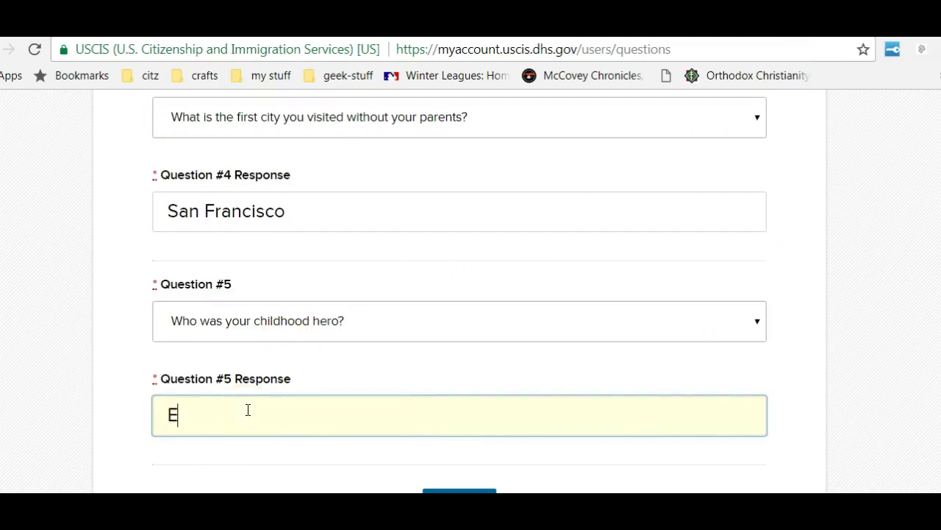
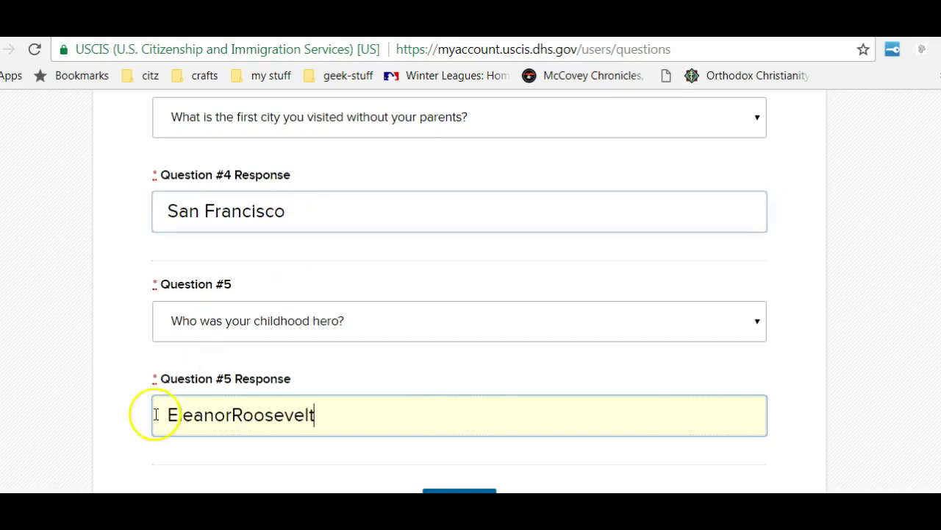
pyautogui.click(233, 415)
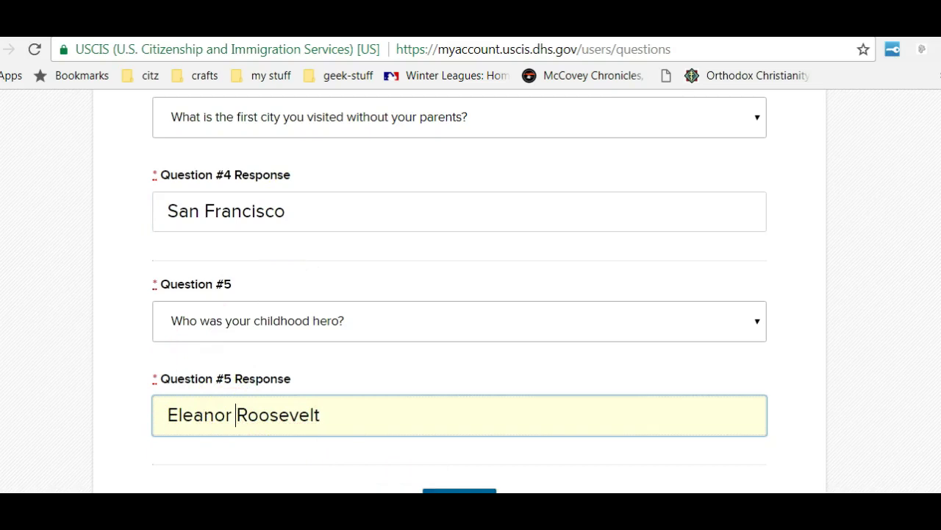
pyautogui.press('BackSpace')
pyautogui.click(460, 490)
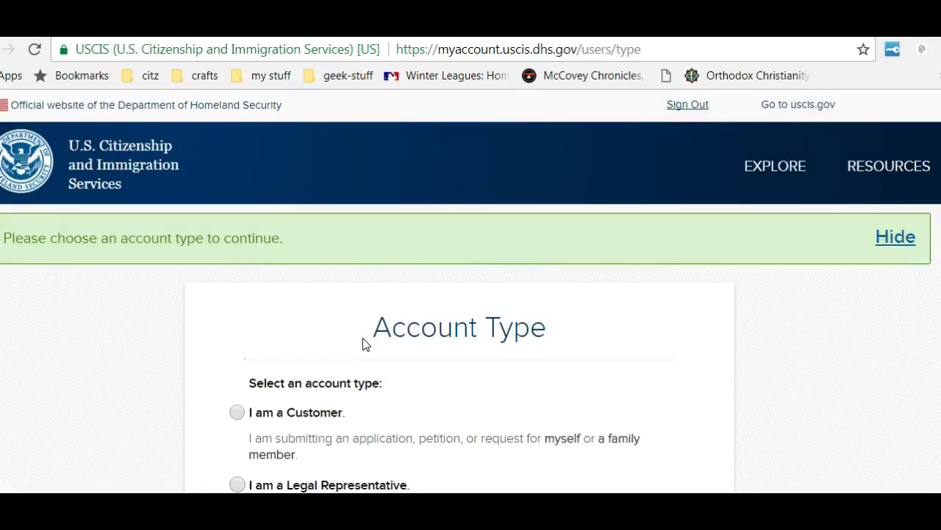
# Step: Select 'I am a Customer' as the account type and submit it
pyautogui.scroll(-1, 470, 290)
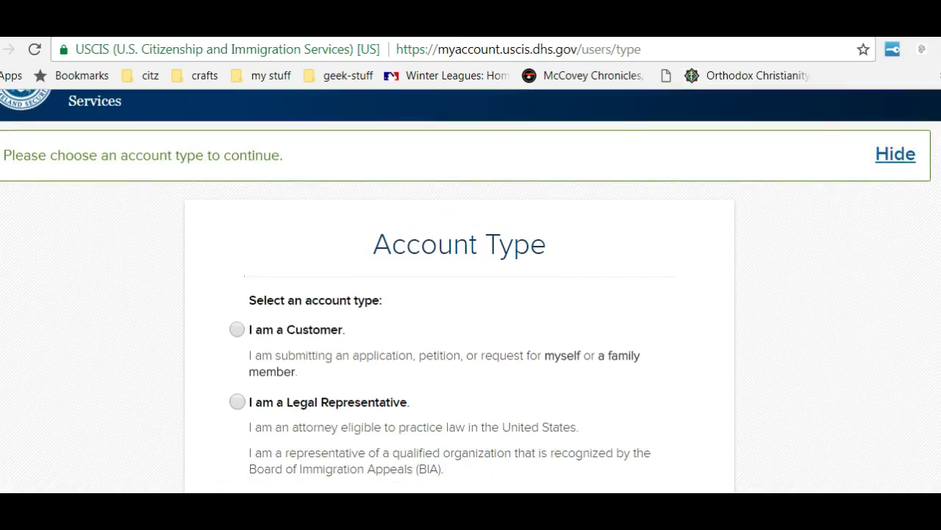
pyautogui.scroll(-1, 471, 290)
pyautogui.scroll(-1, 471, 288)
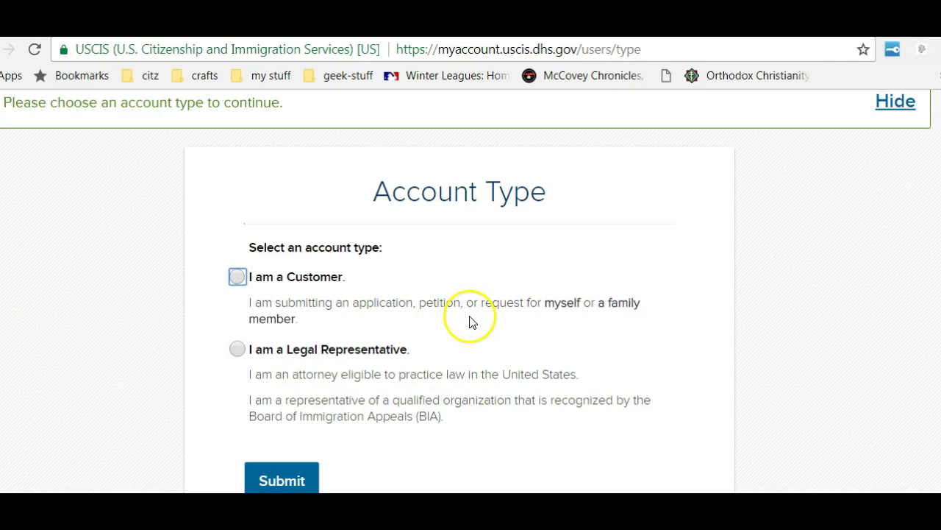
pyautogui.click(237, 278)
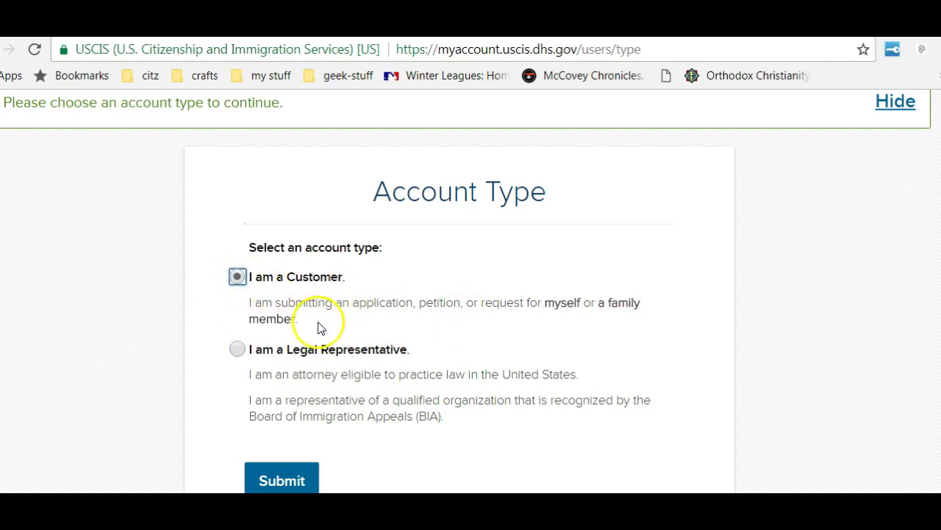
pyautogui.click(289, 480)
pyautogui.click(287, 480)
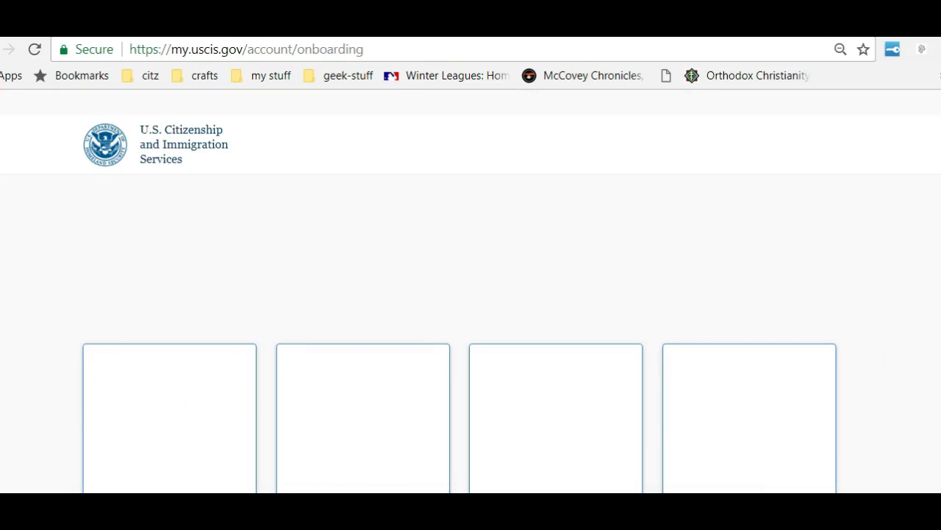
# Step: Scroll through the Welcome dashboard to view its four cards: Track a case, File a form, Enter a representative passcode, Verify your identity
pyautogui.scroll(-2, 471, 288)
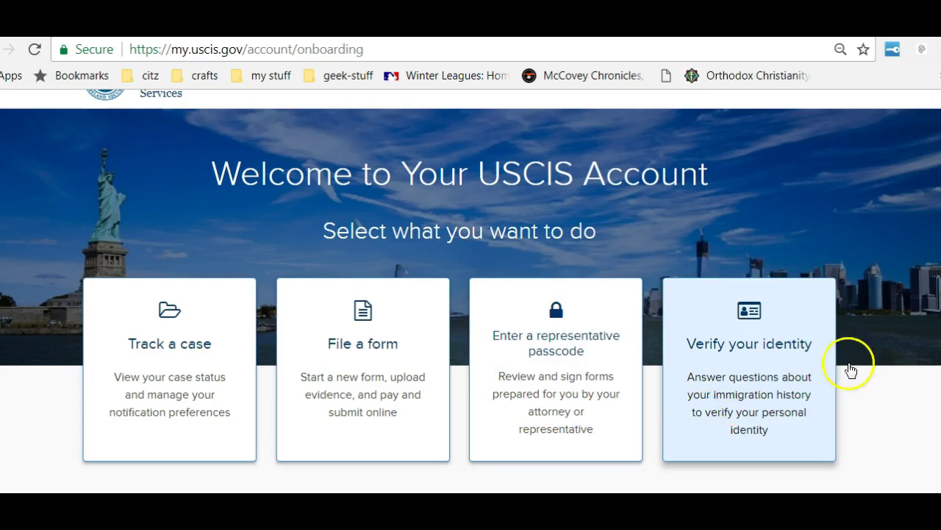
pyautogui.scroll(-1, 471, 295)
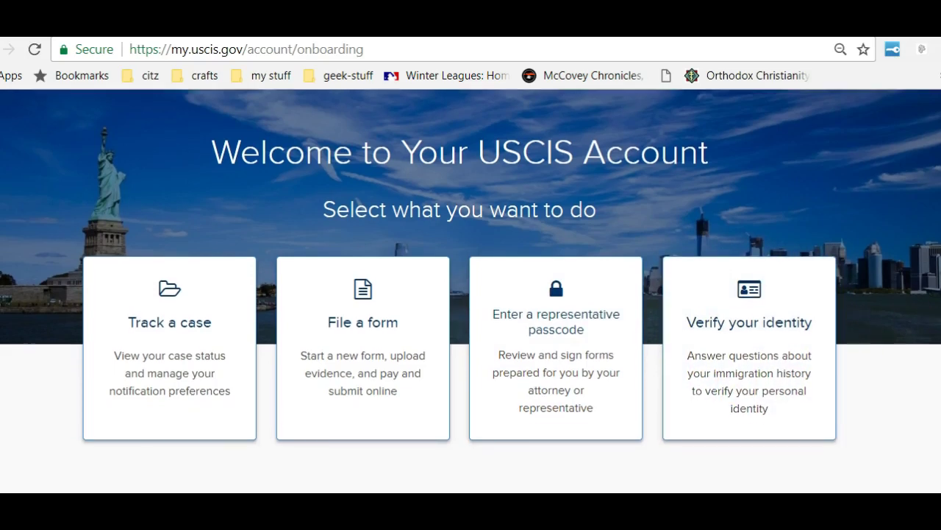
pyautogui.scroll(-1, 479, 321)
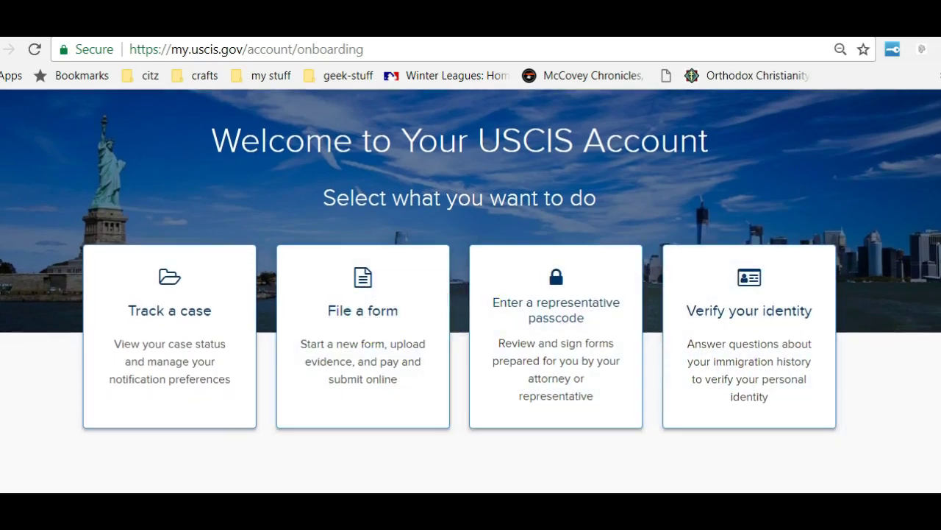